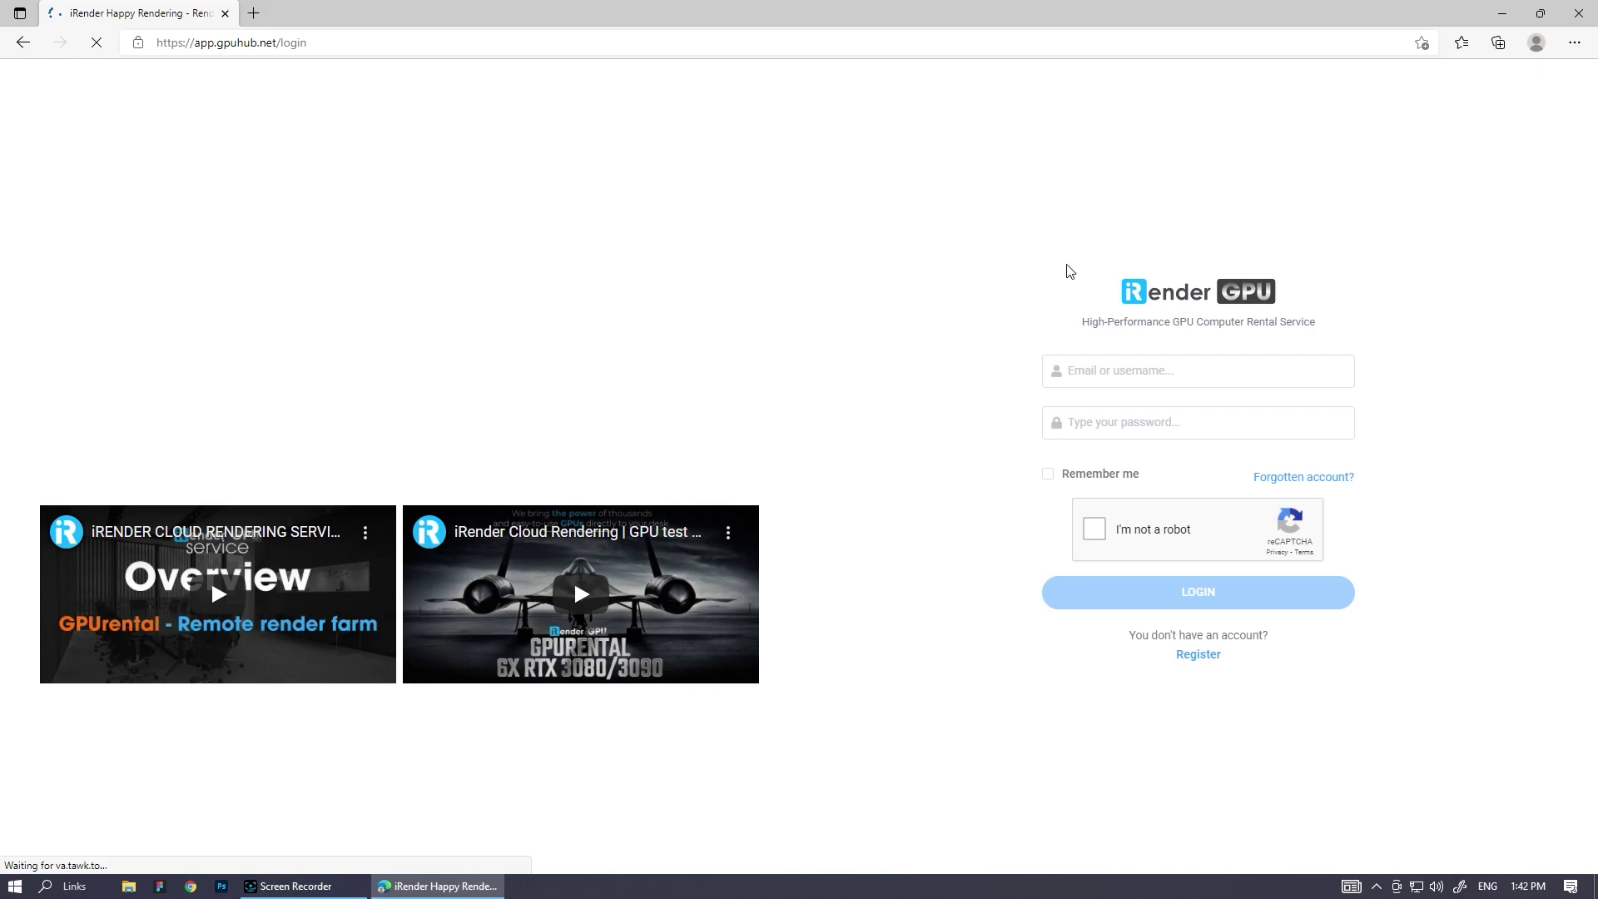
# - Log in to iRender GPU with the account username and password, passing the I'm not a robot check
pyautogui.click(1146, 373)
pyautogui.write('hoang')
pyautogui.press('Tab')
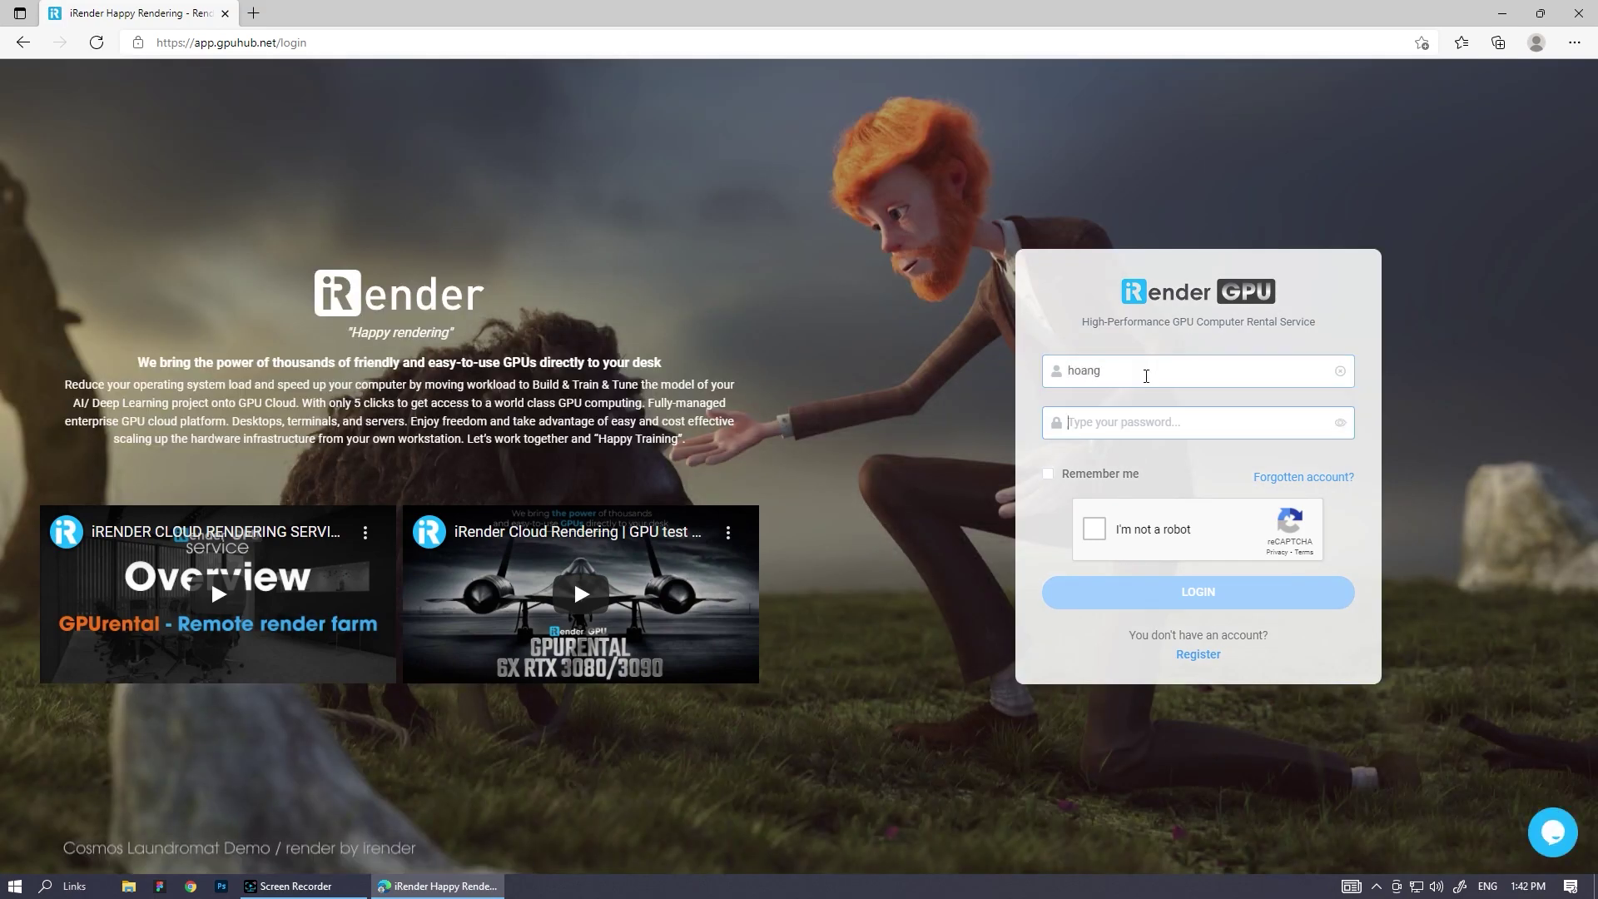
pyautogui.click(1282, 431)
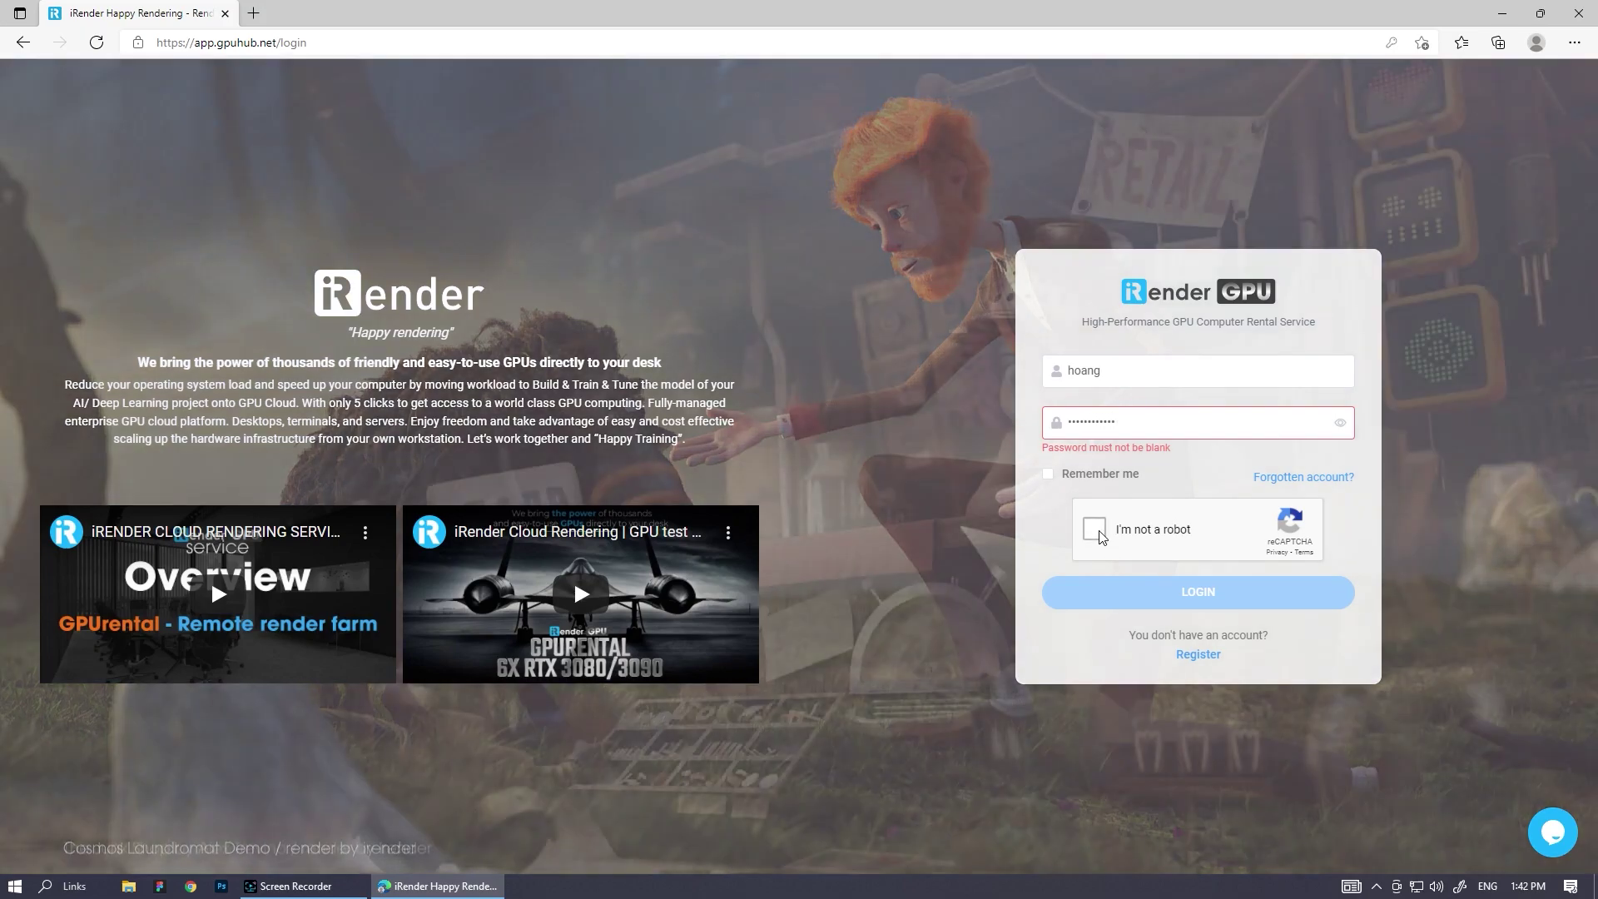
pyautogui.click(1094, 529)
pyautogui.click(1148, 592)
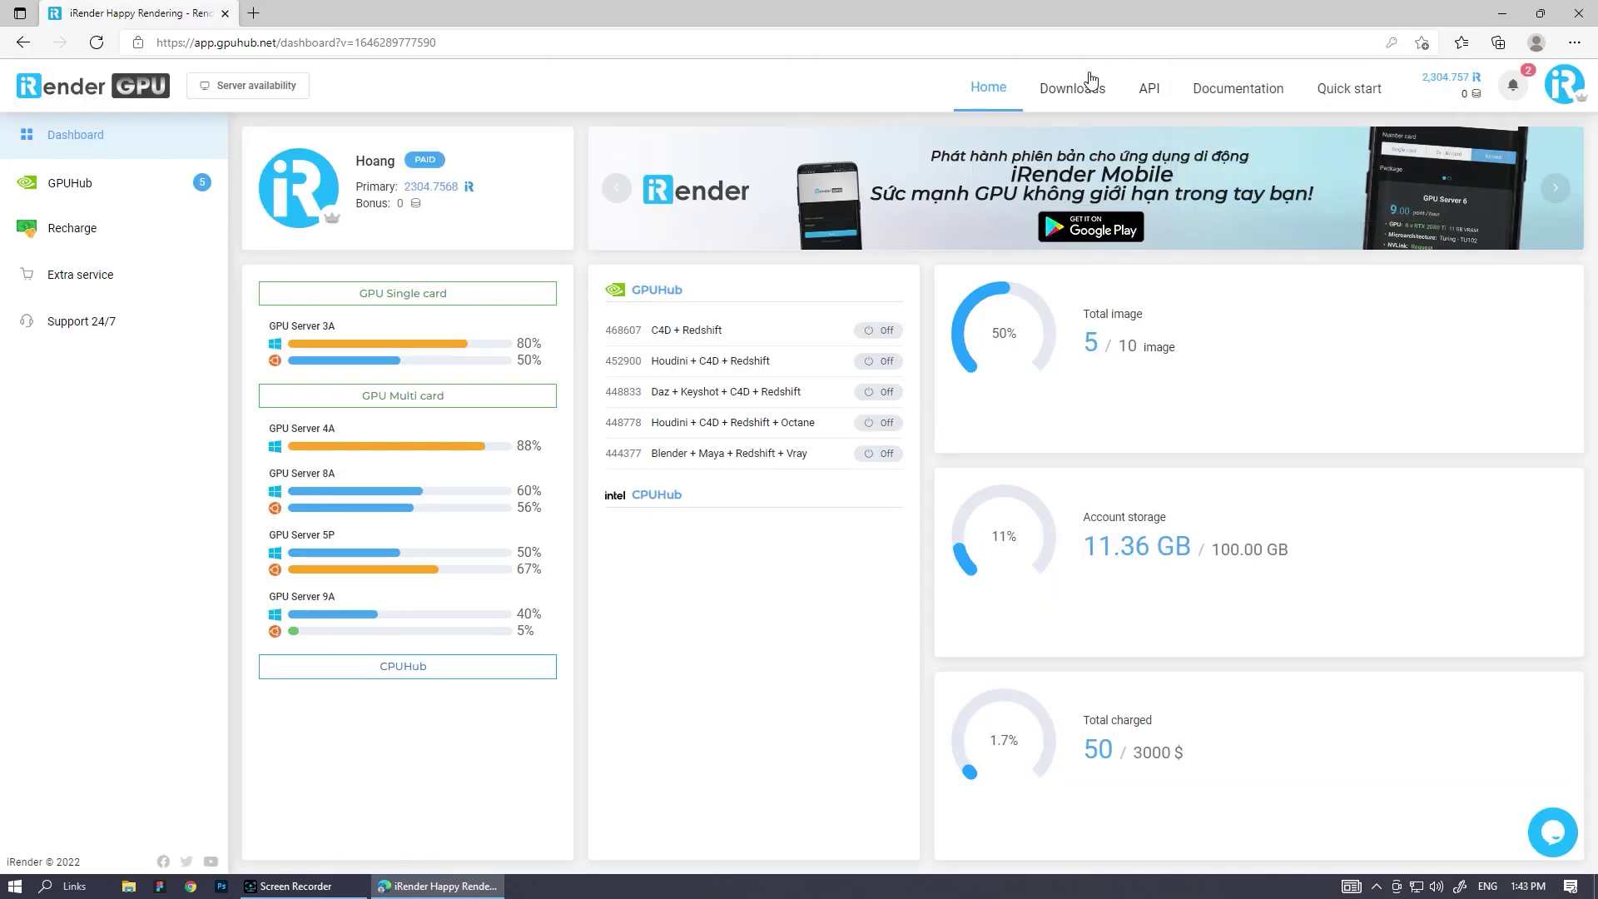
# - Download GpuHub_Sync_VN.exe for Windows, accept its license, and start installing it
pyautogui.click(1085, 107)
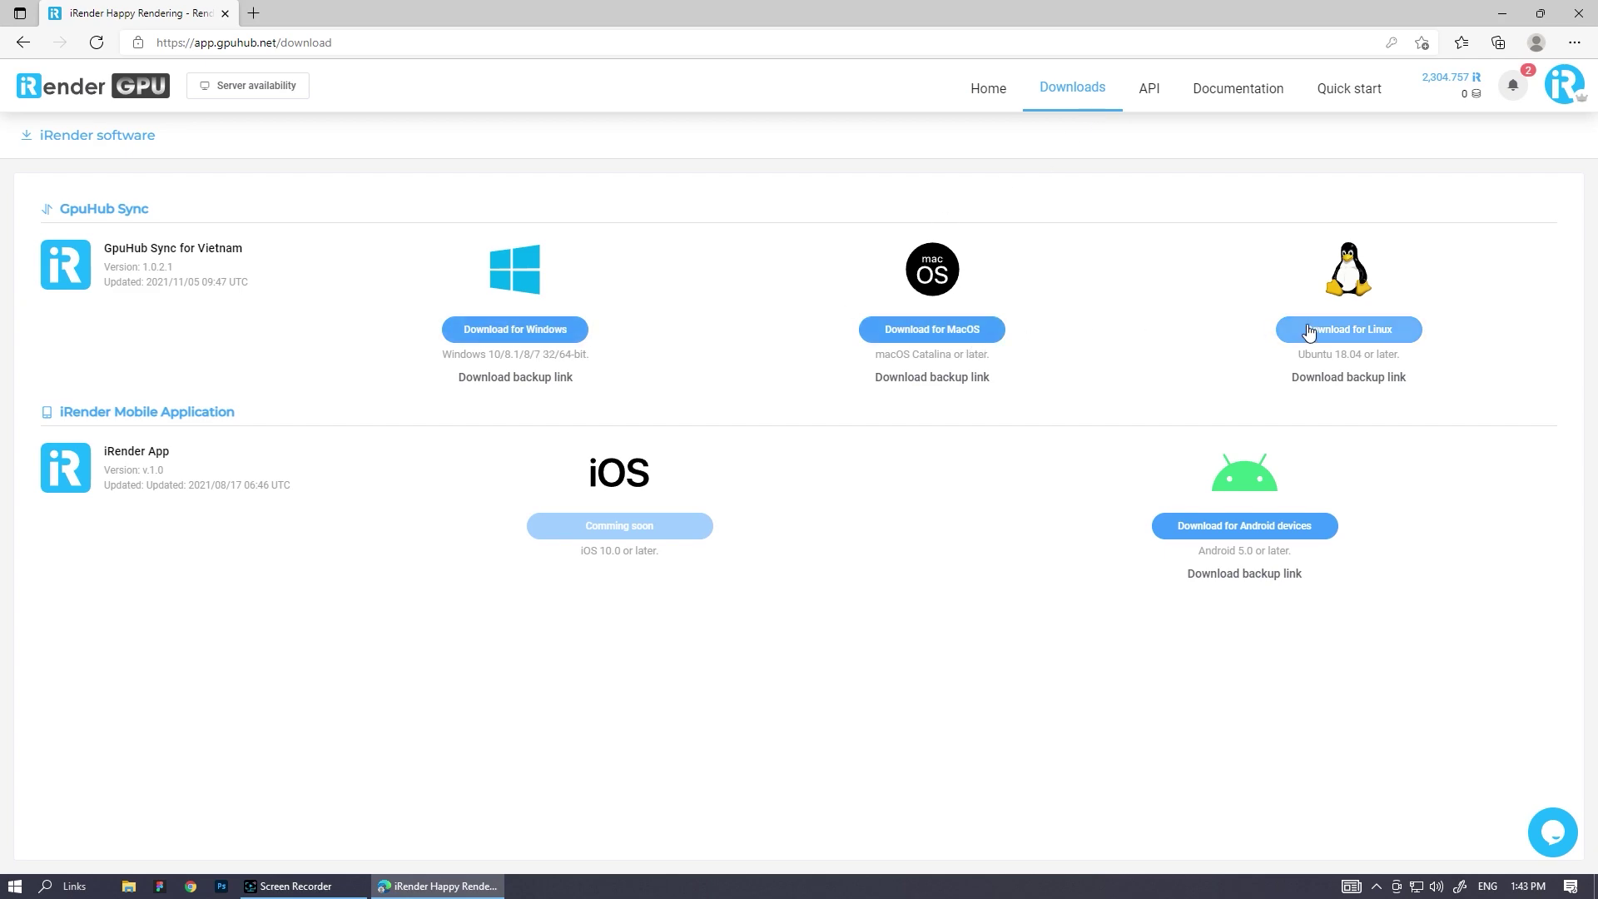
pyautogui.click(558, 330)
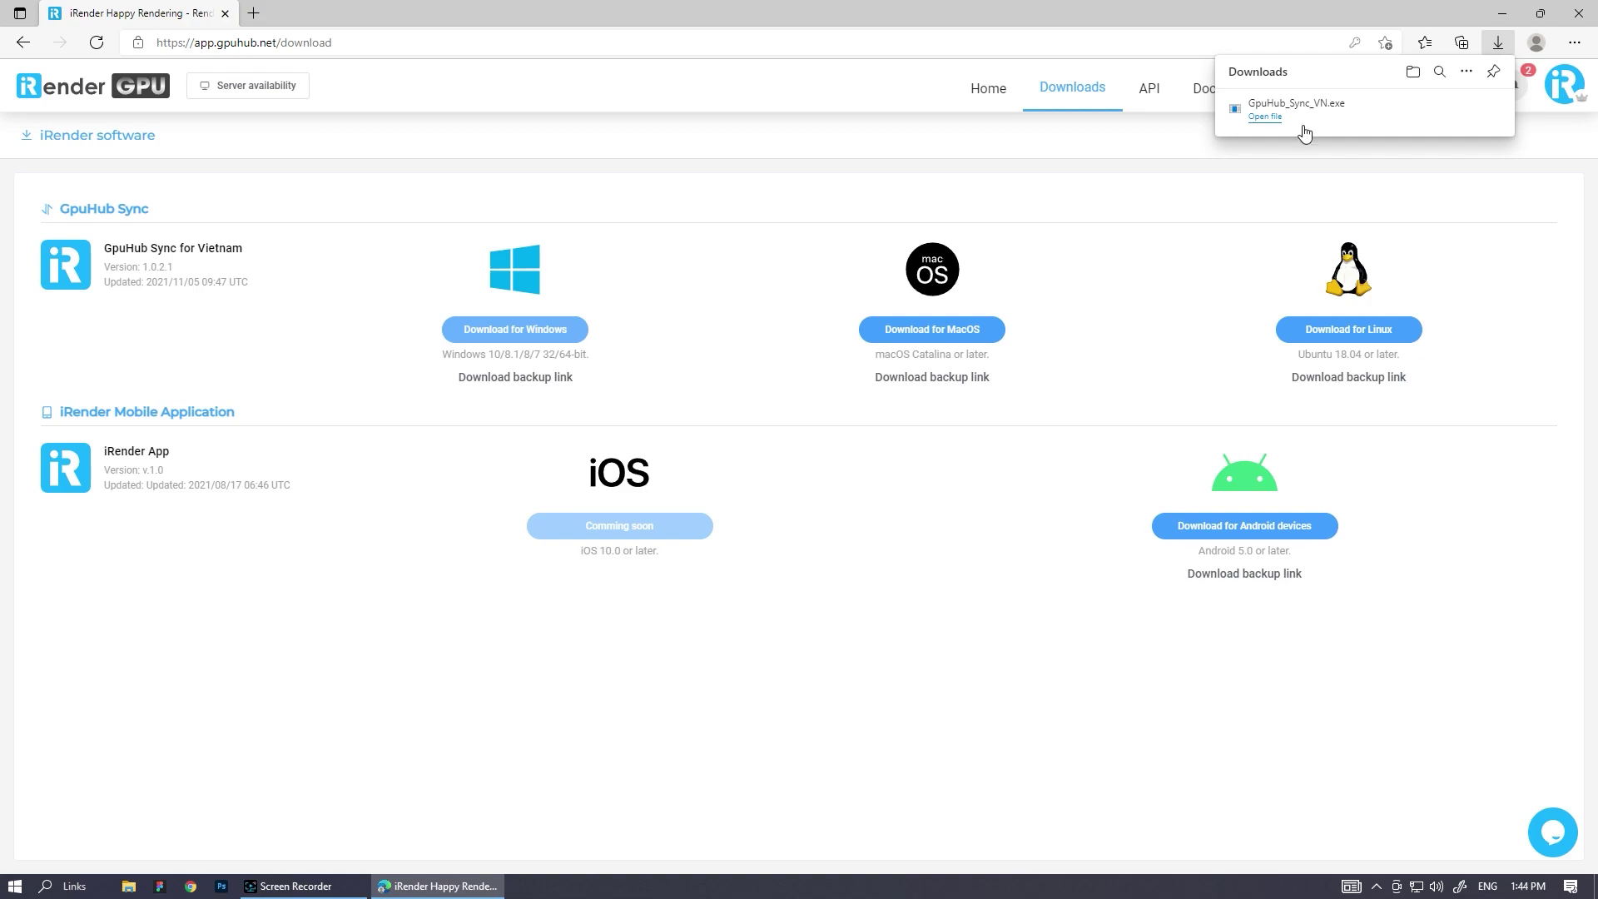
pyautogui.click(1303, 131)
pyautogui.click(724, 571)
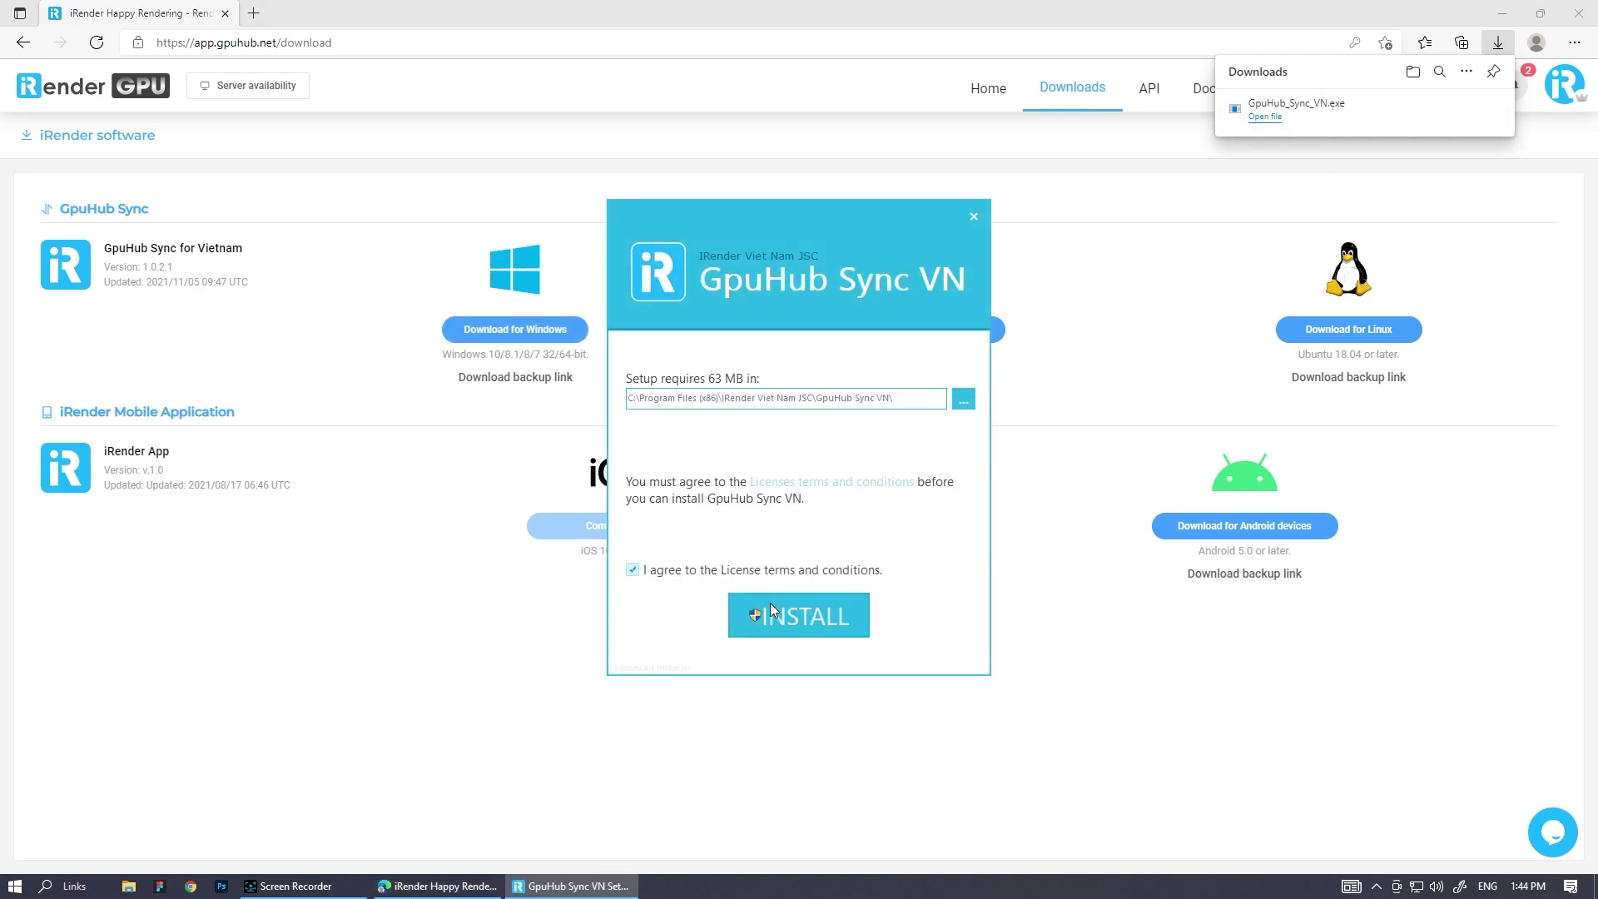
pyautogui.click(771, 612)
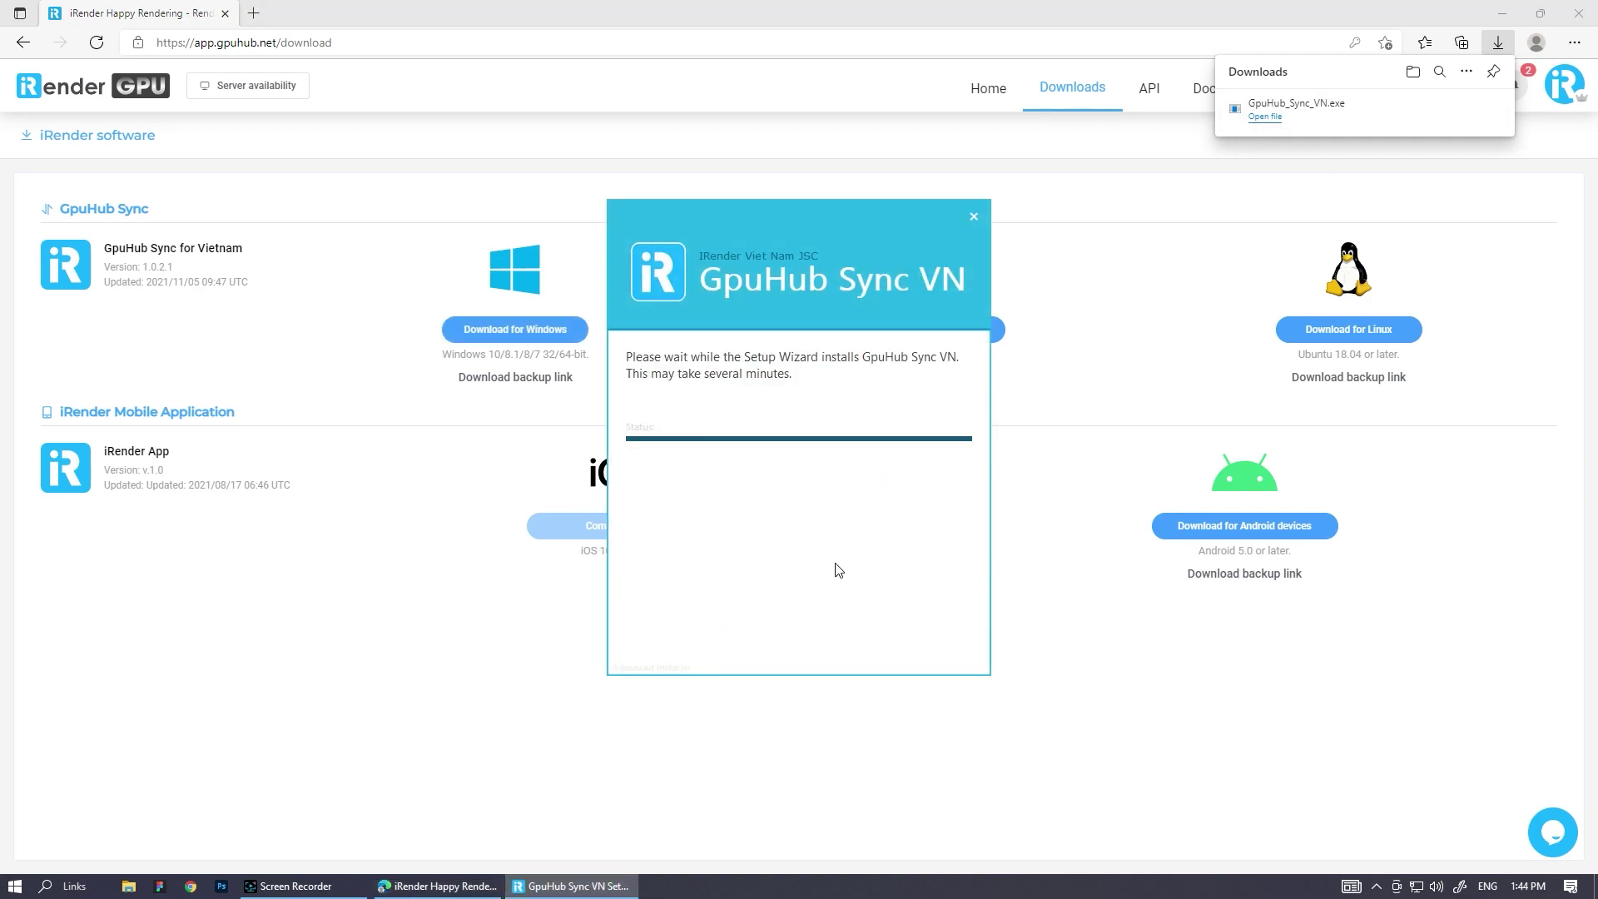
# - Close the readme and sign in to GpuHub Sync with the account credentials
pyautogui.click(724, 143)
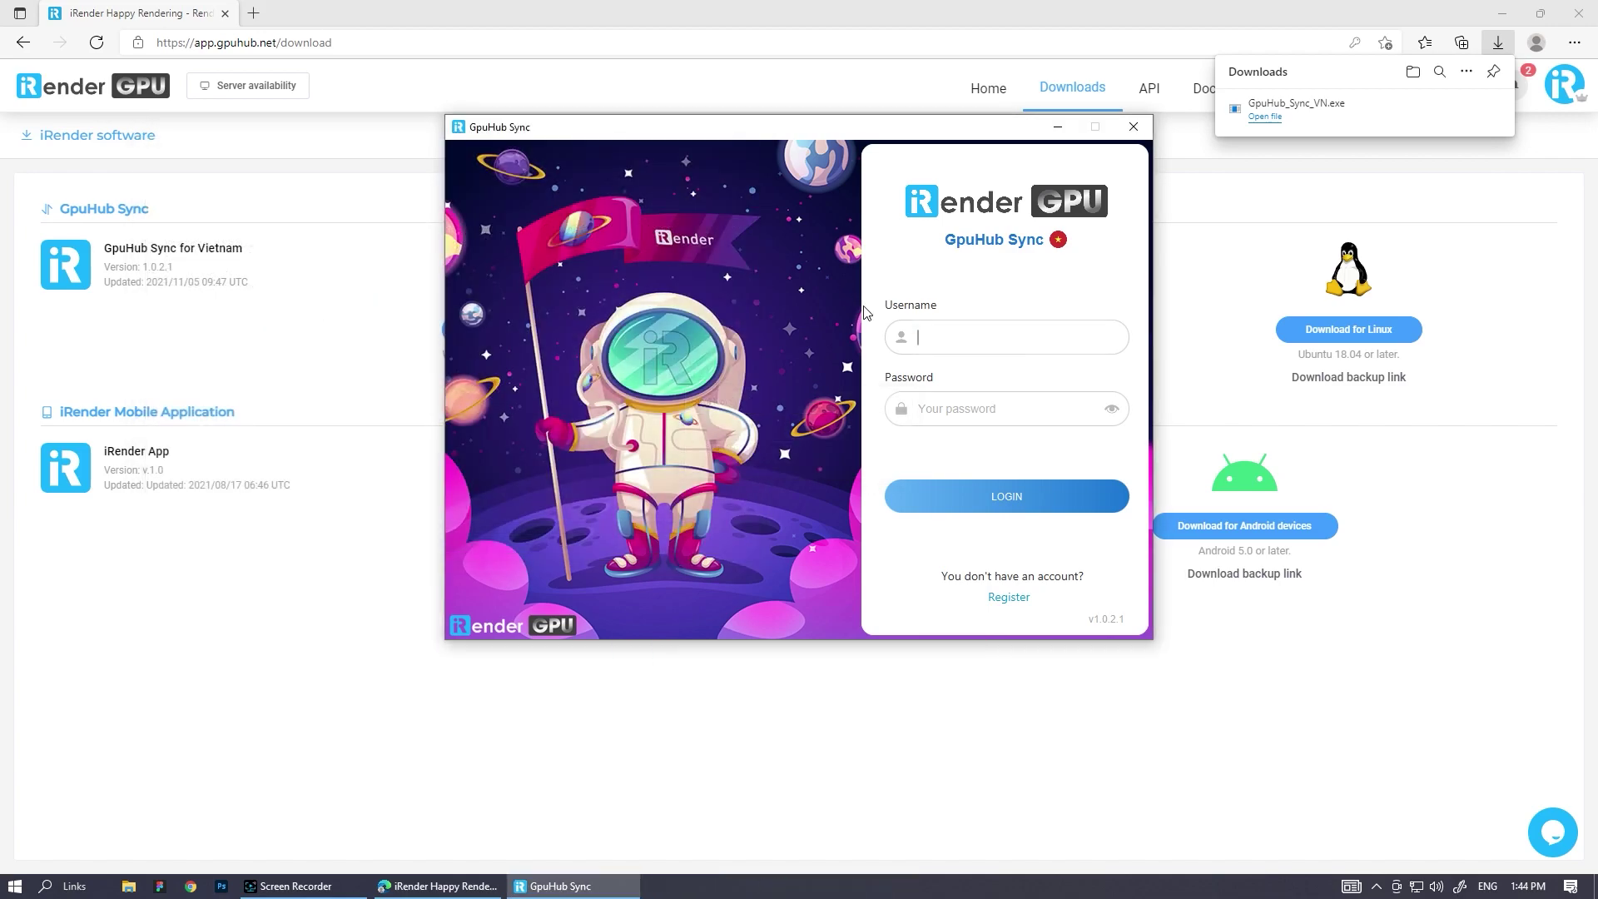
pyautogui.write('hoang')
pyautogui.press('Tab')
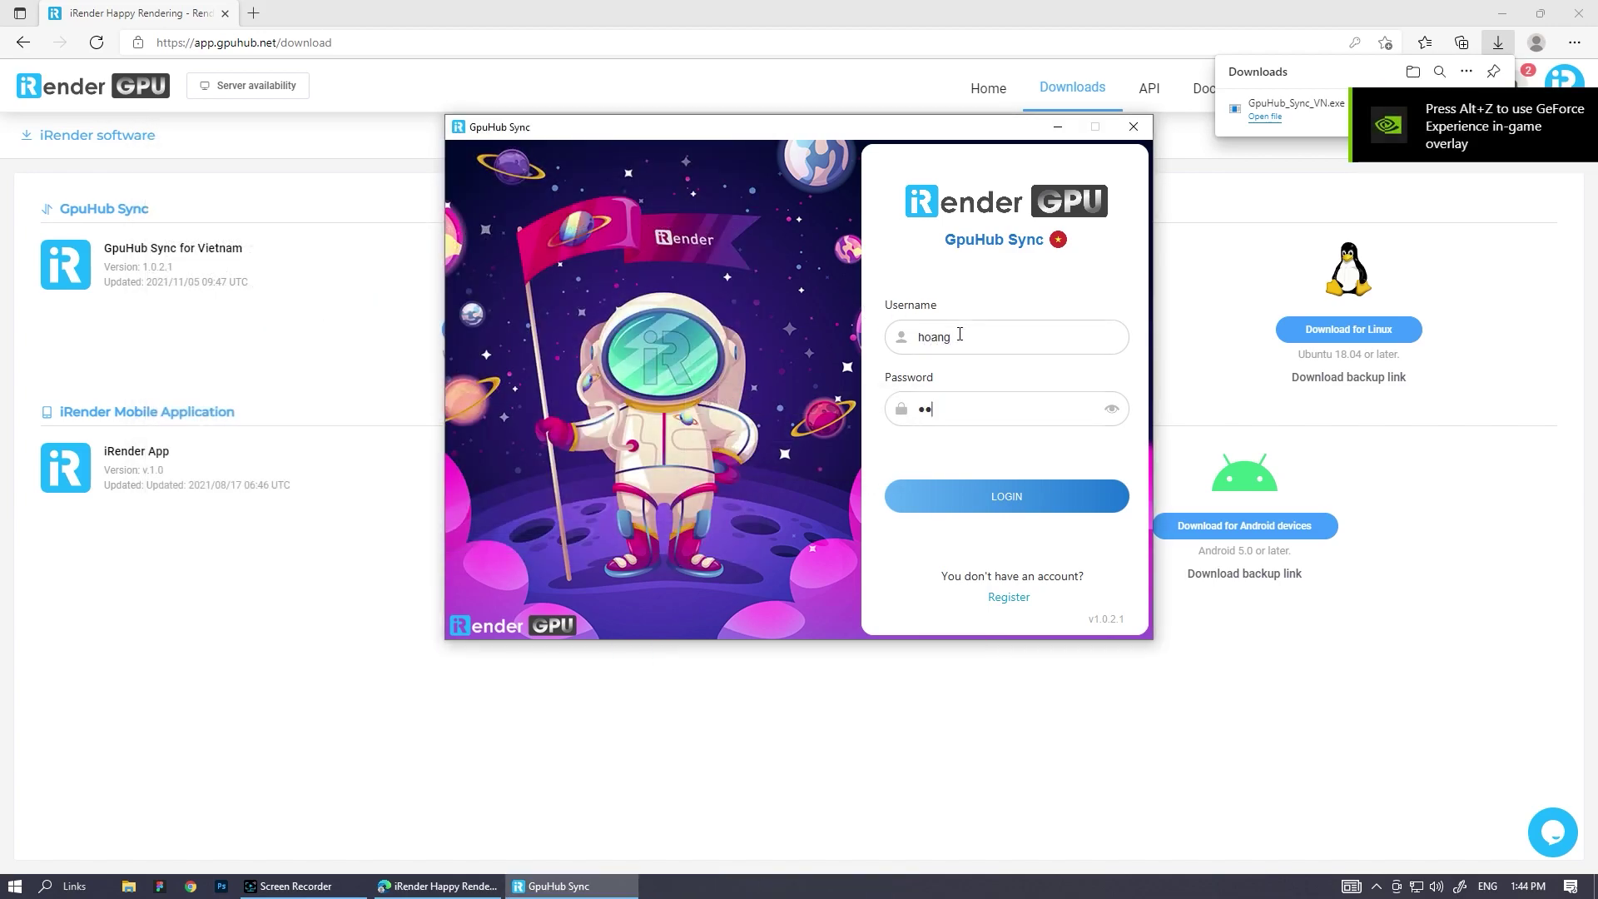
pyautogui.click(1068, 496)
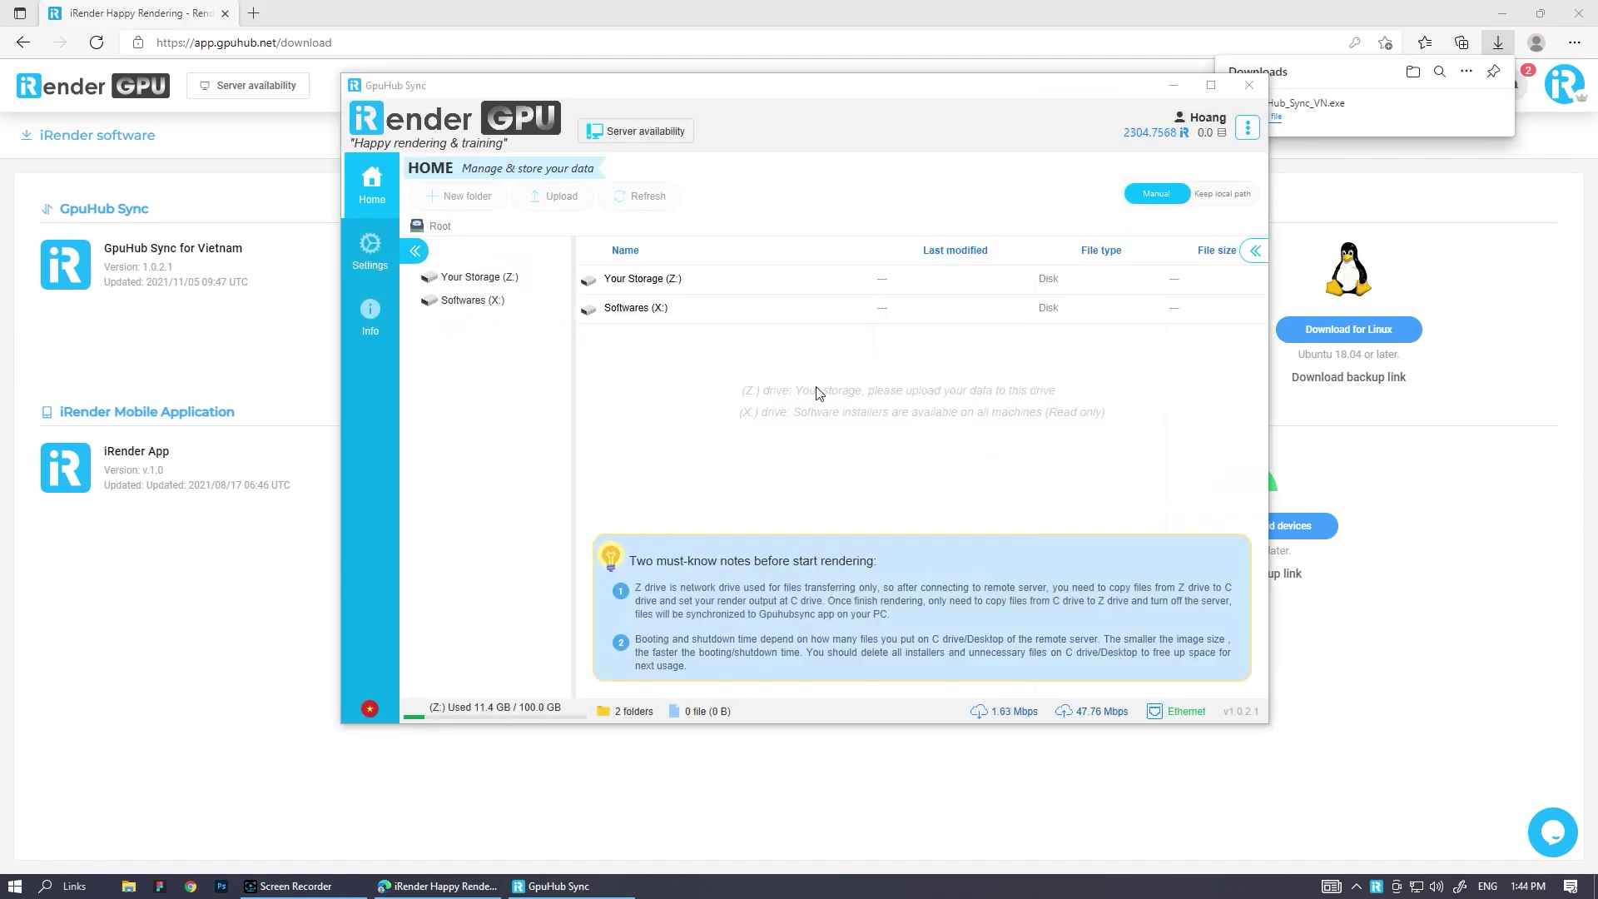
# - Drag the desktop IntoSpace folder into Your Storage (Z:) to upload it
pyautogui.click(503, 276)
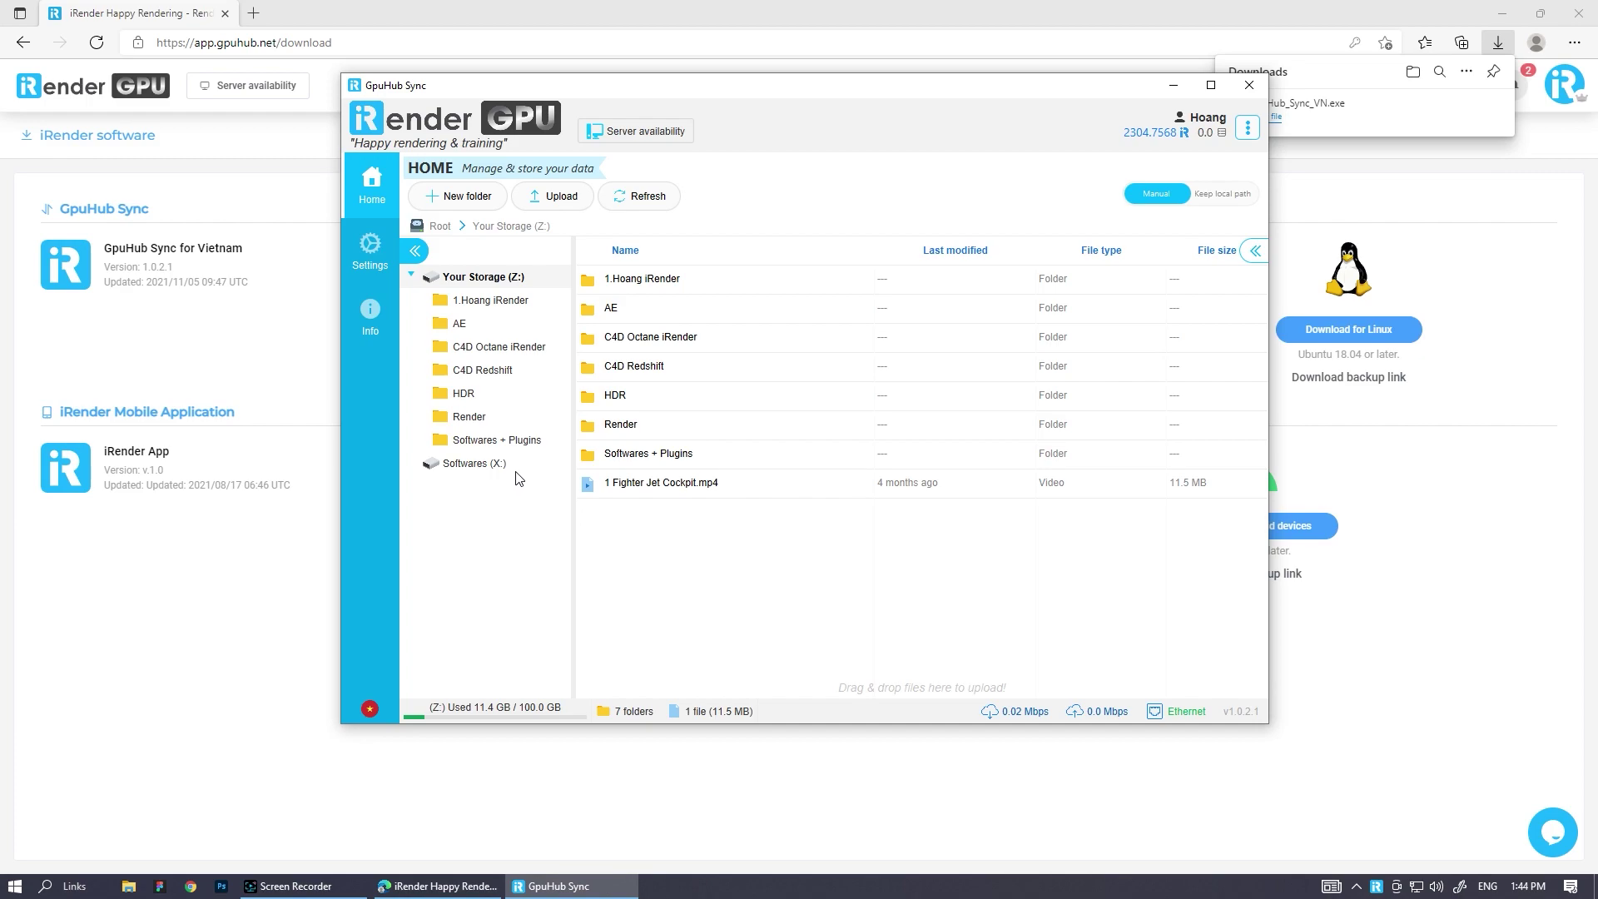
pyautogui.click(1504, 12)
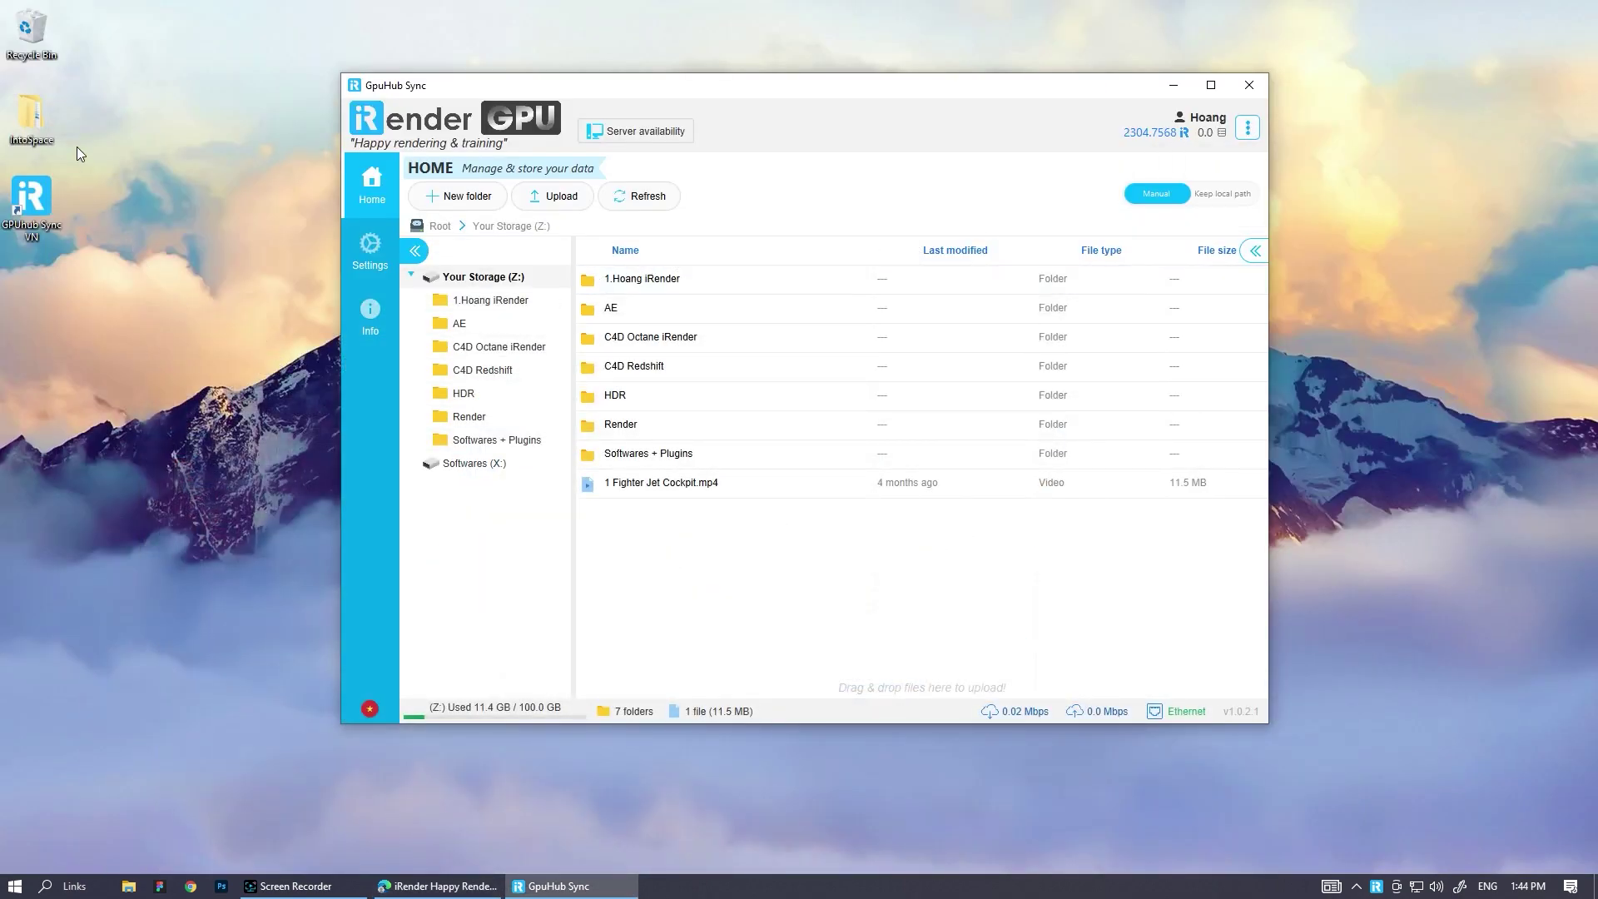
pyautogui.moveTo(38, 128); pyautogui.dragTo(886, 565)
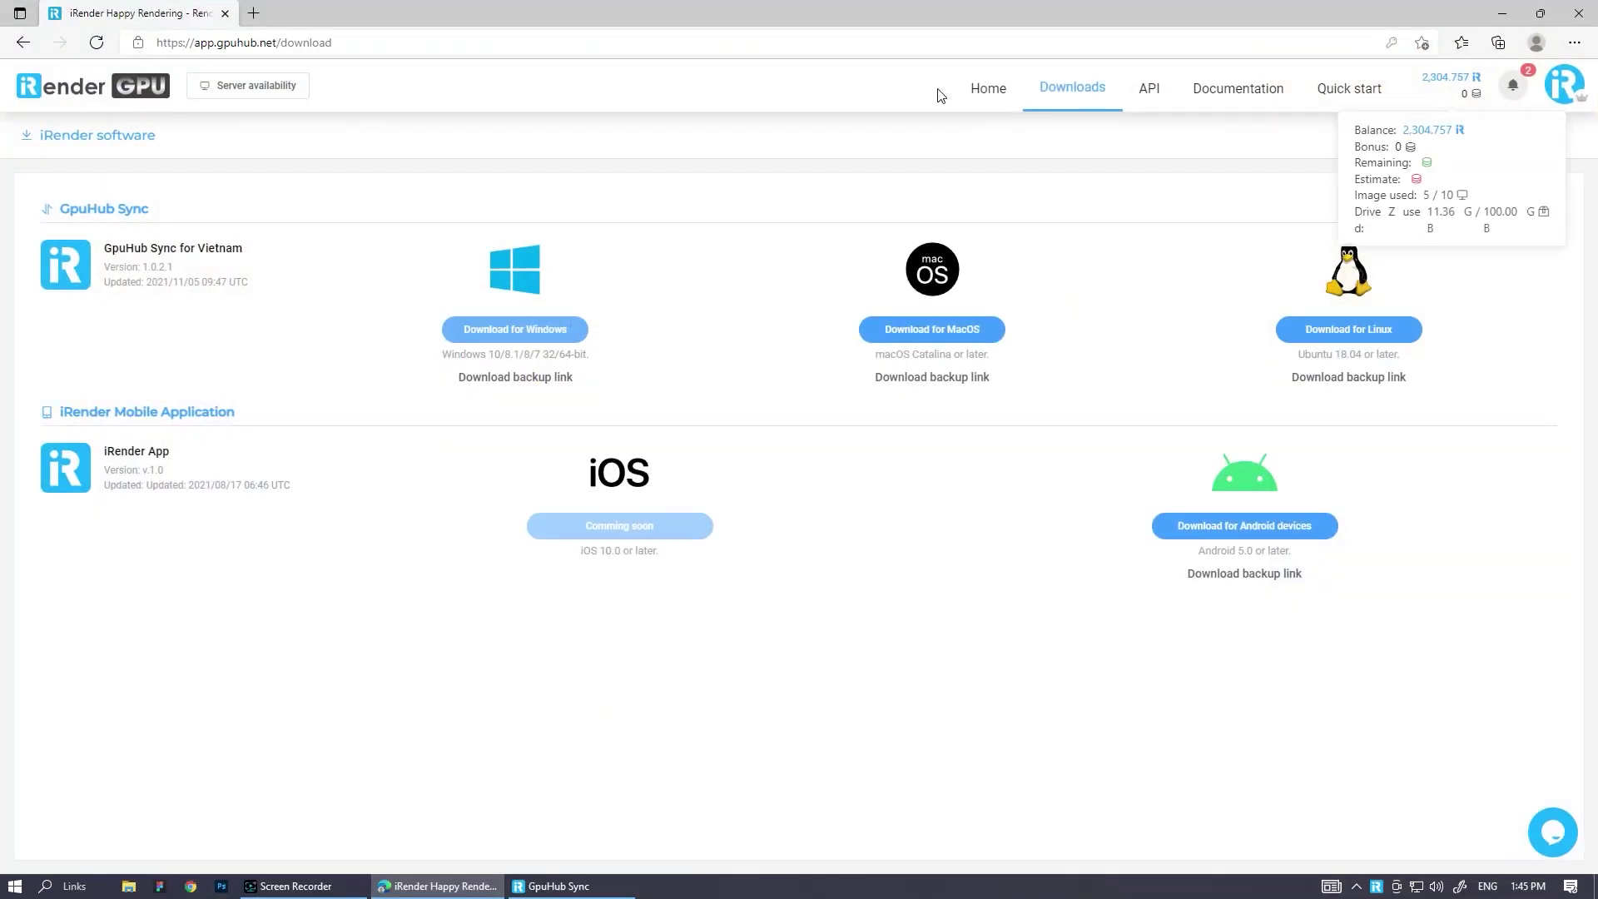
# - Compare the 1x, 2x-4x and 6x-8x server tiers, pick the 8× RTX 3090 GPU Server 9A, then cancel the image form
pyautogui.click(988, 89)
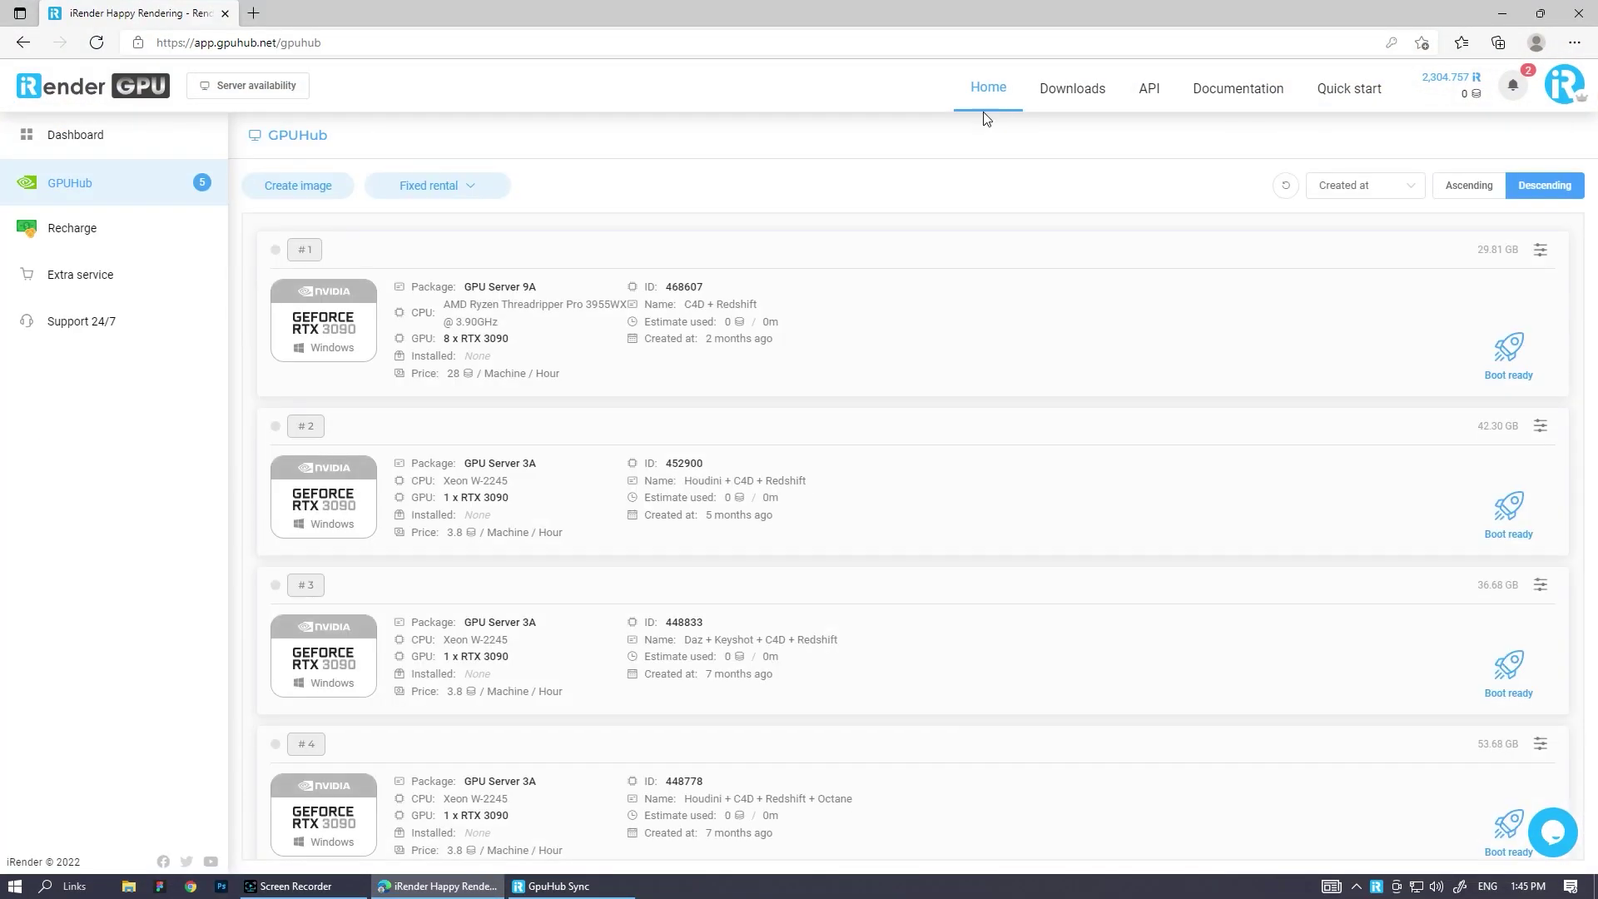
pyautogui.click(329, 186)
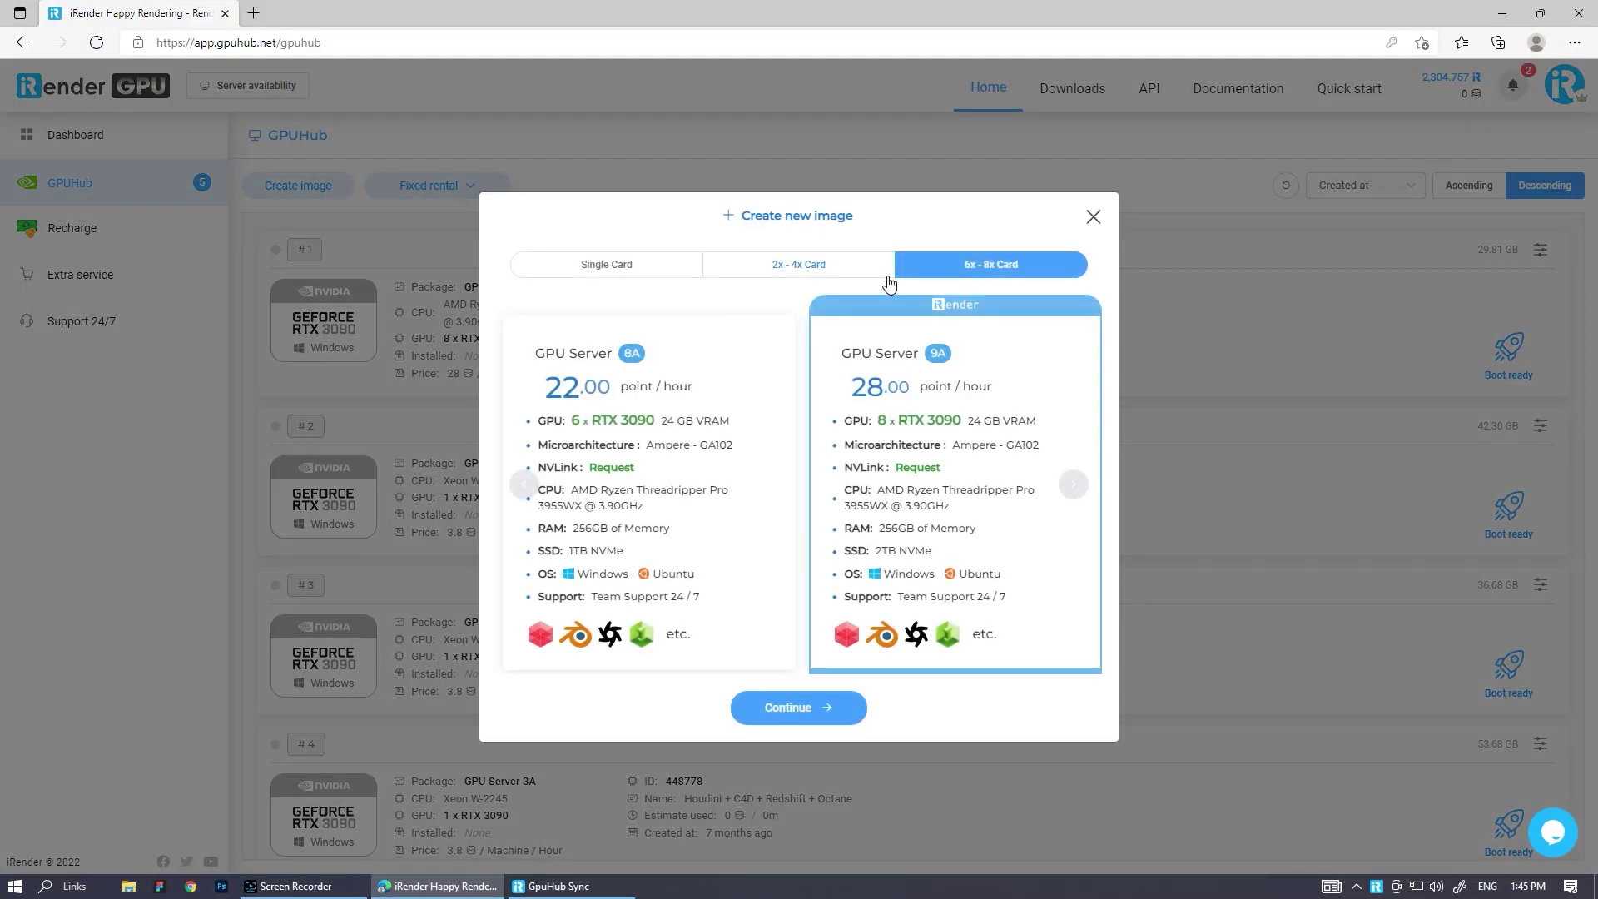
pyautogui.click(798, 264)
pyautogui.click(644, 266)
pyautogui.click(777, 268)
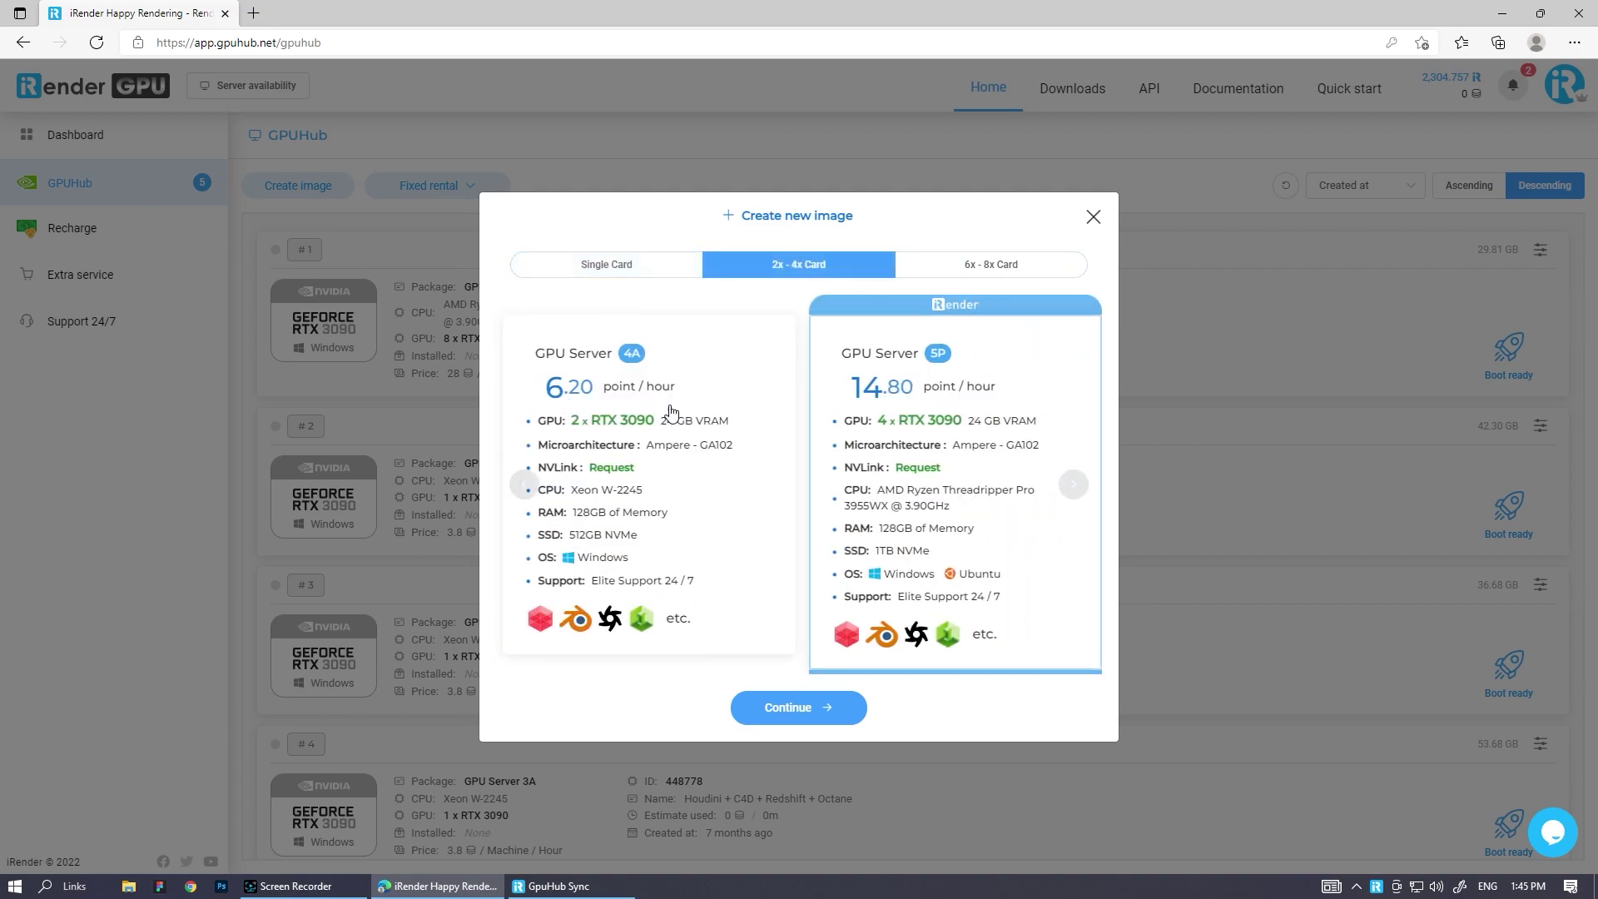
pyautogui.click(974, 269)
pyautogui.click(884, 421)
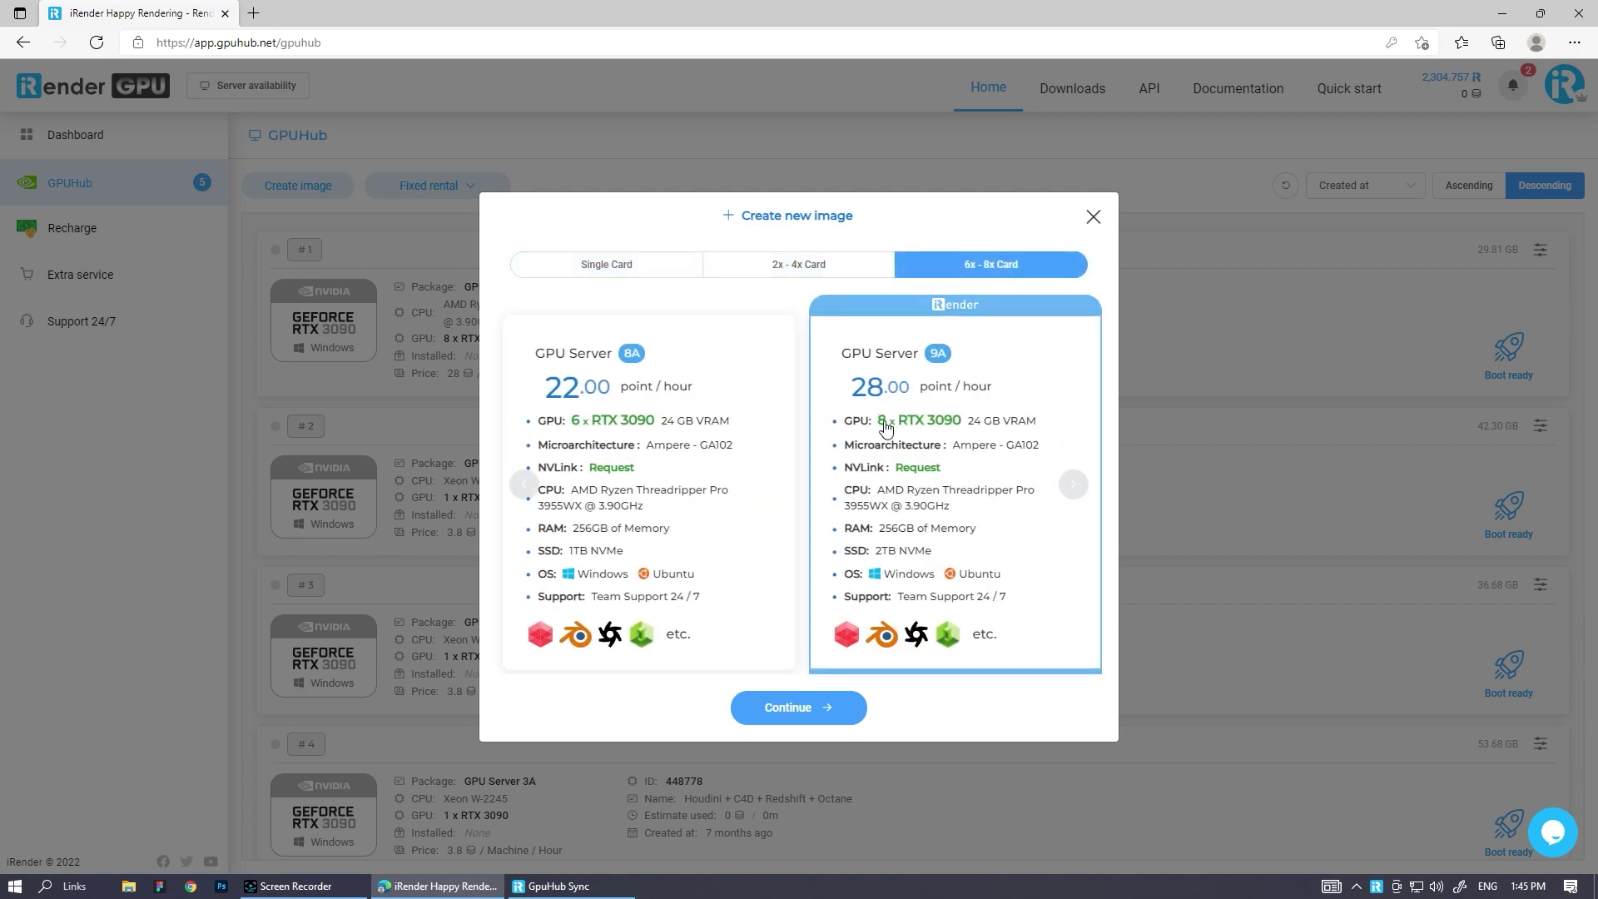
pyautogui.click(828, 707)
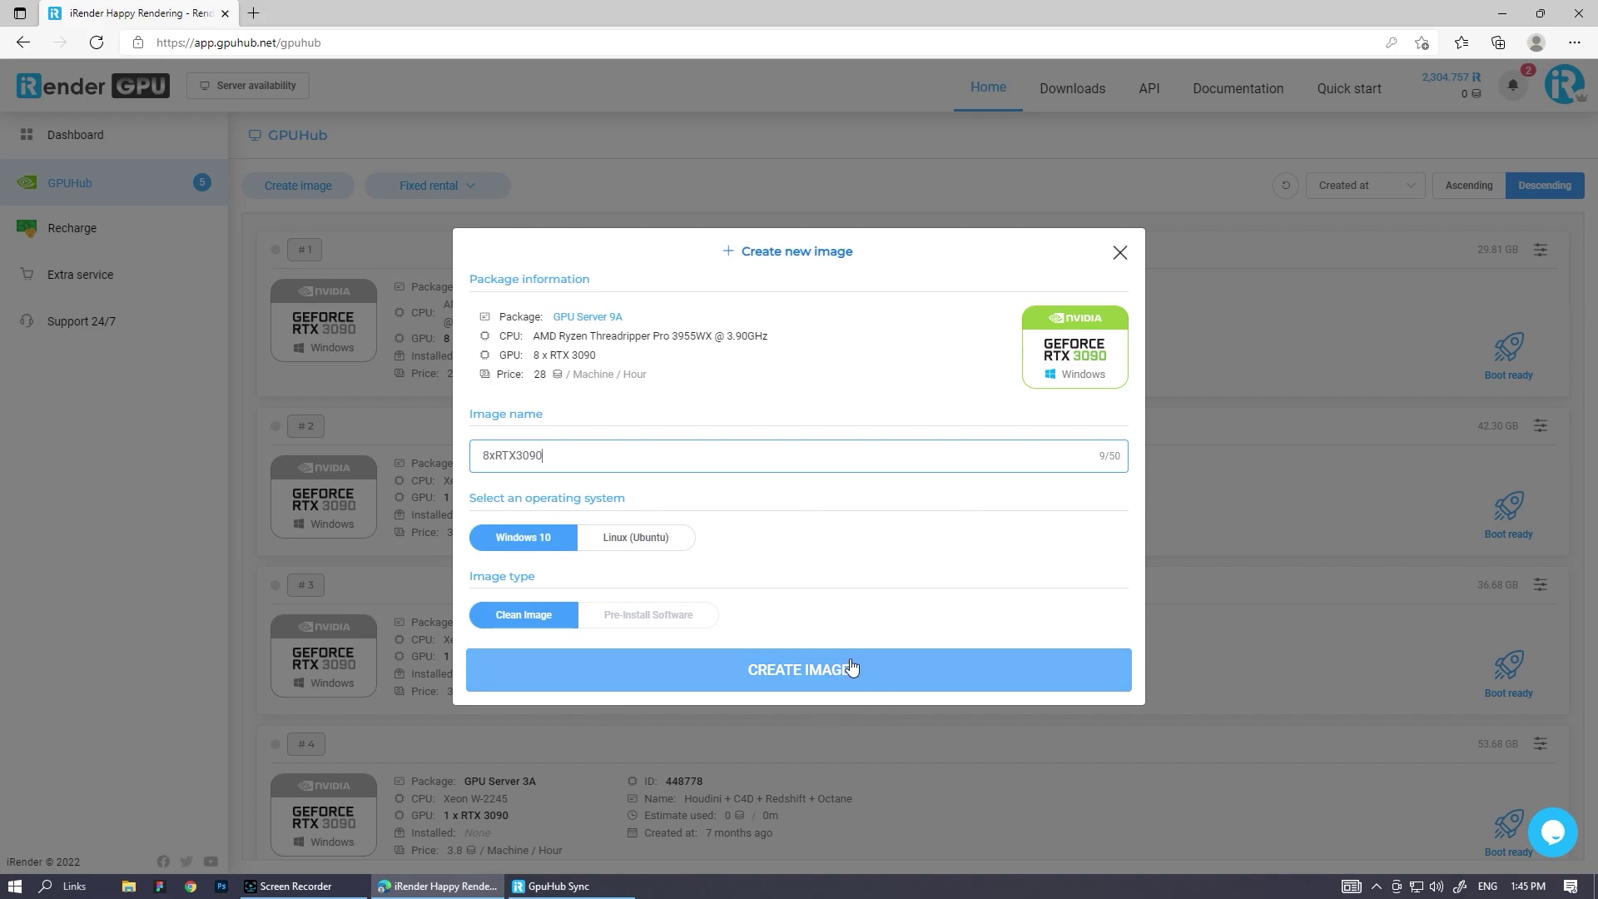
pyautogui.click(1120, 253)
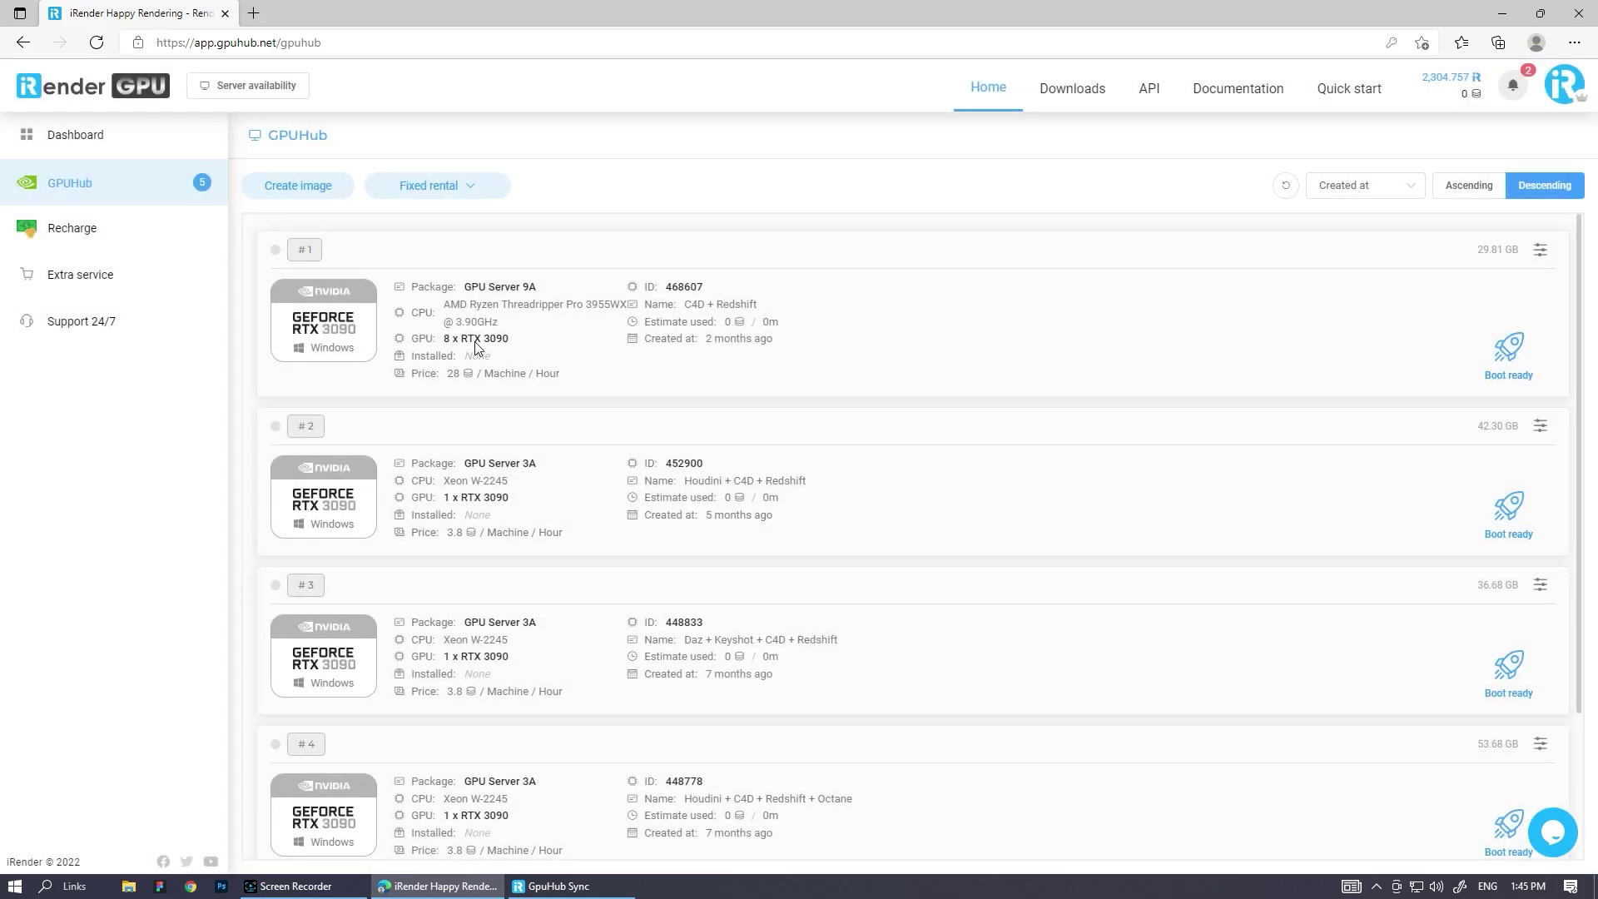
# - Boot the C4D + Redshift machine and open its Primary Server remote desktop file
pyautogui.click(1503, 367)
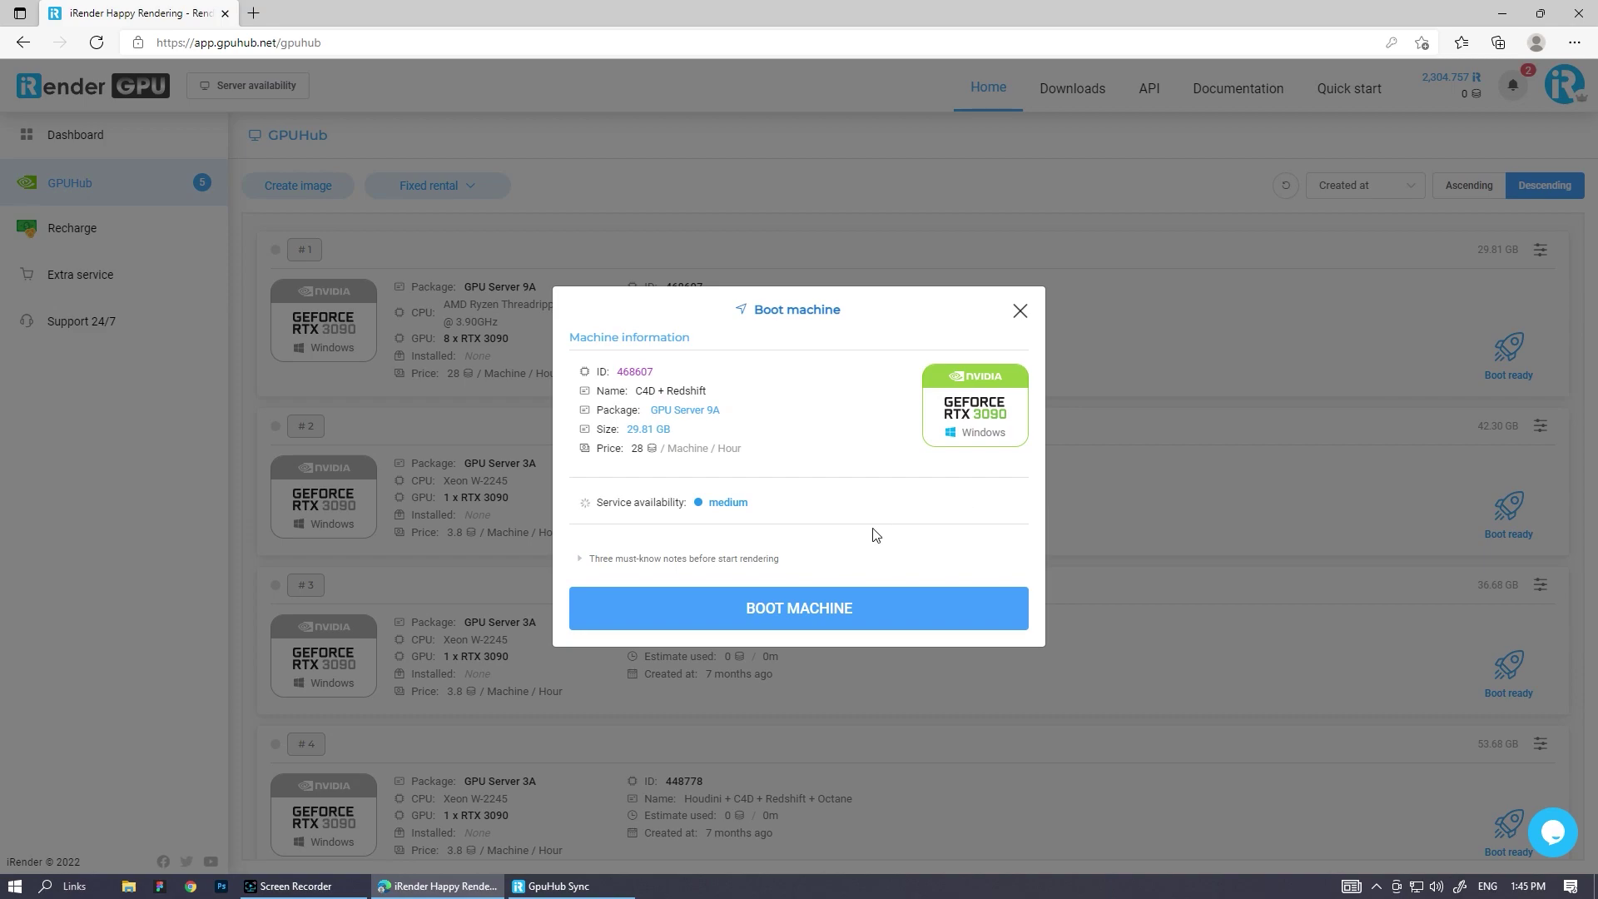
pyautogui.click(794, 606)
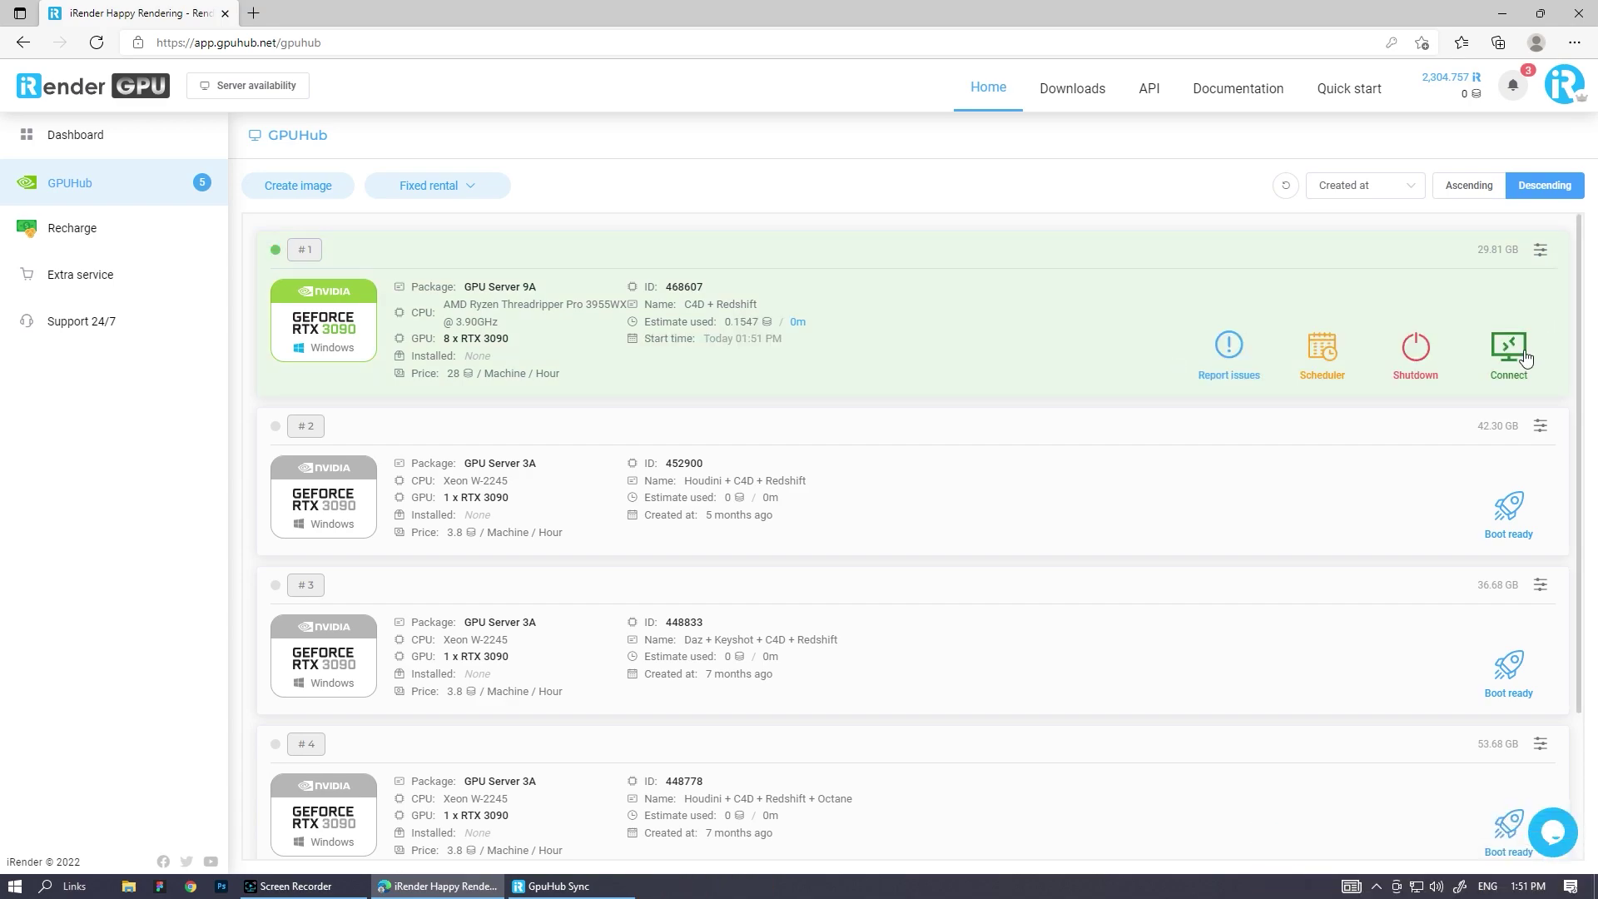
pyautogui.click(1520, 349)
pyautogui.click(504, 716)
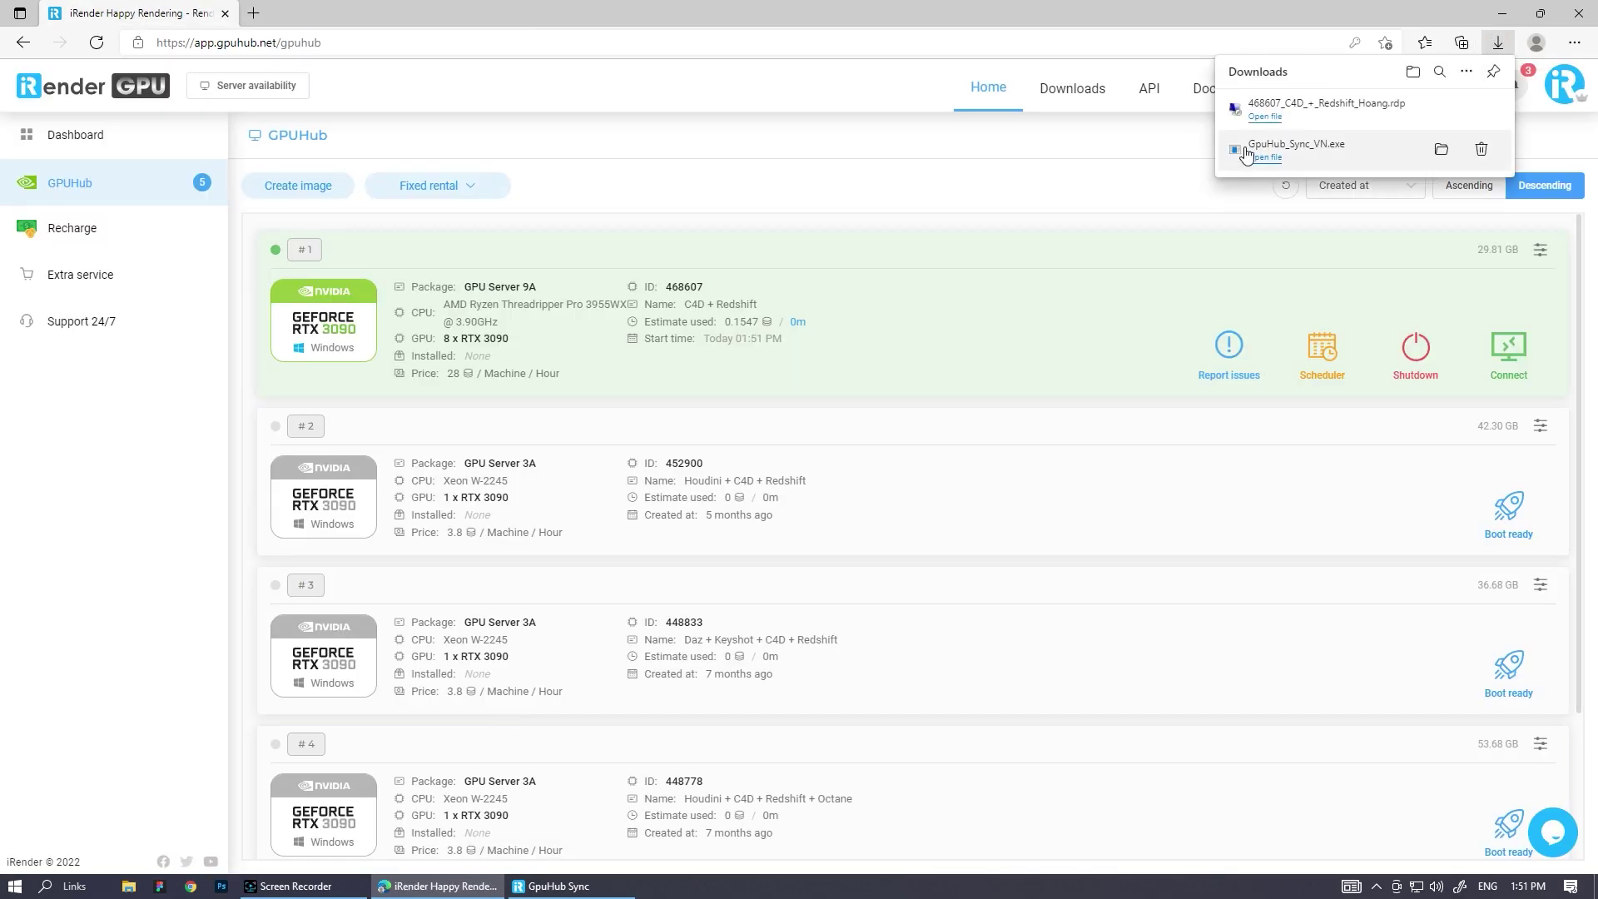
pyautogui.click(1265, 116)
pyautogui.click(913, 535)
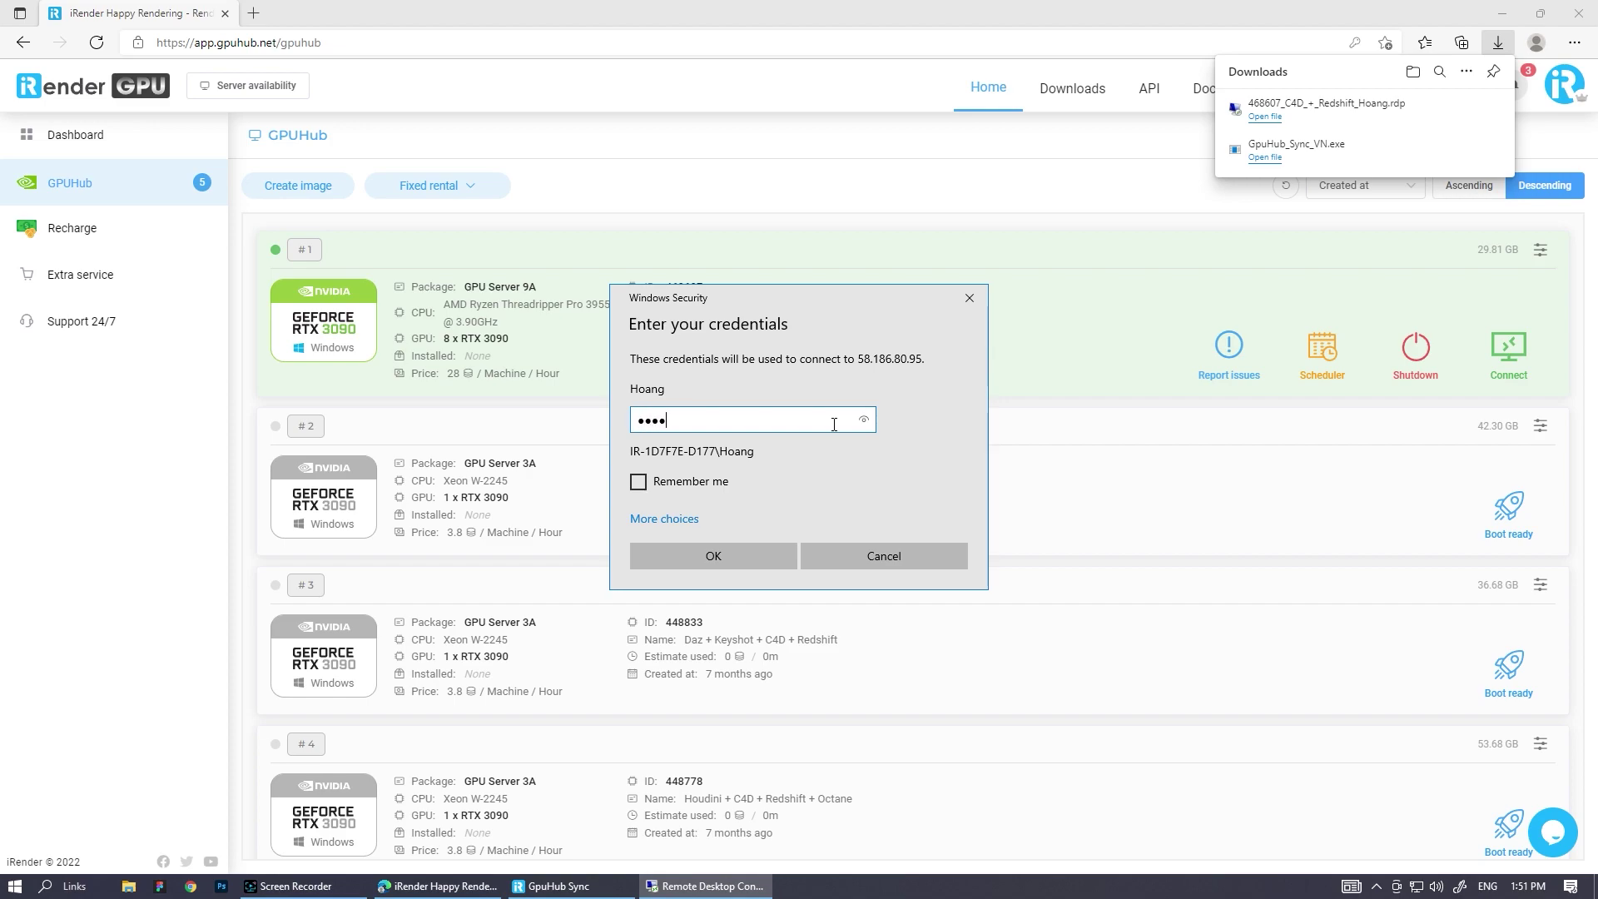
# - Enter the remote session, accepting the certificate, and launch iRender License Management
pyautogui.press('Return')
pyautogui.click(844, 585)
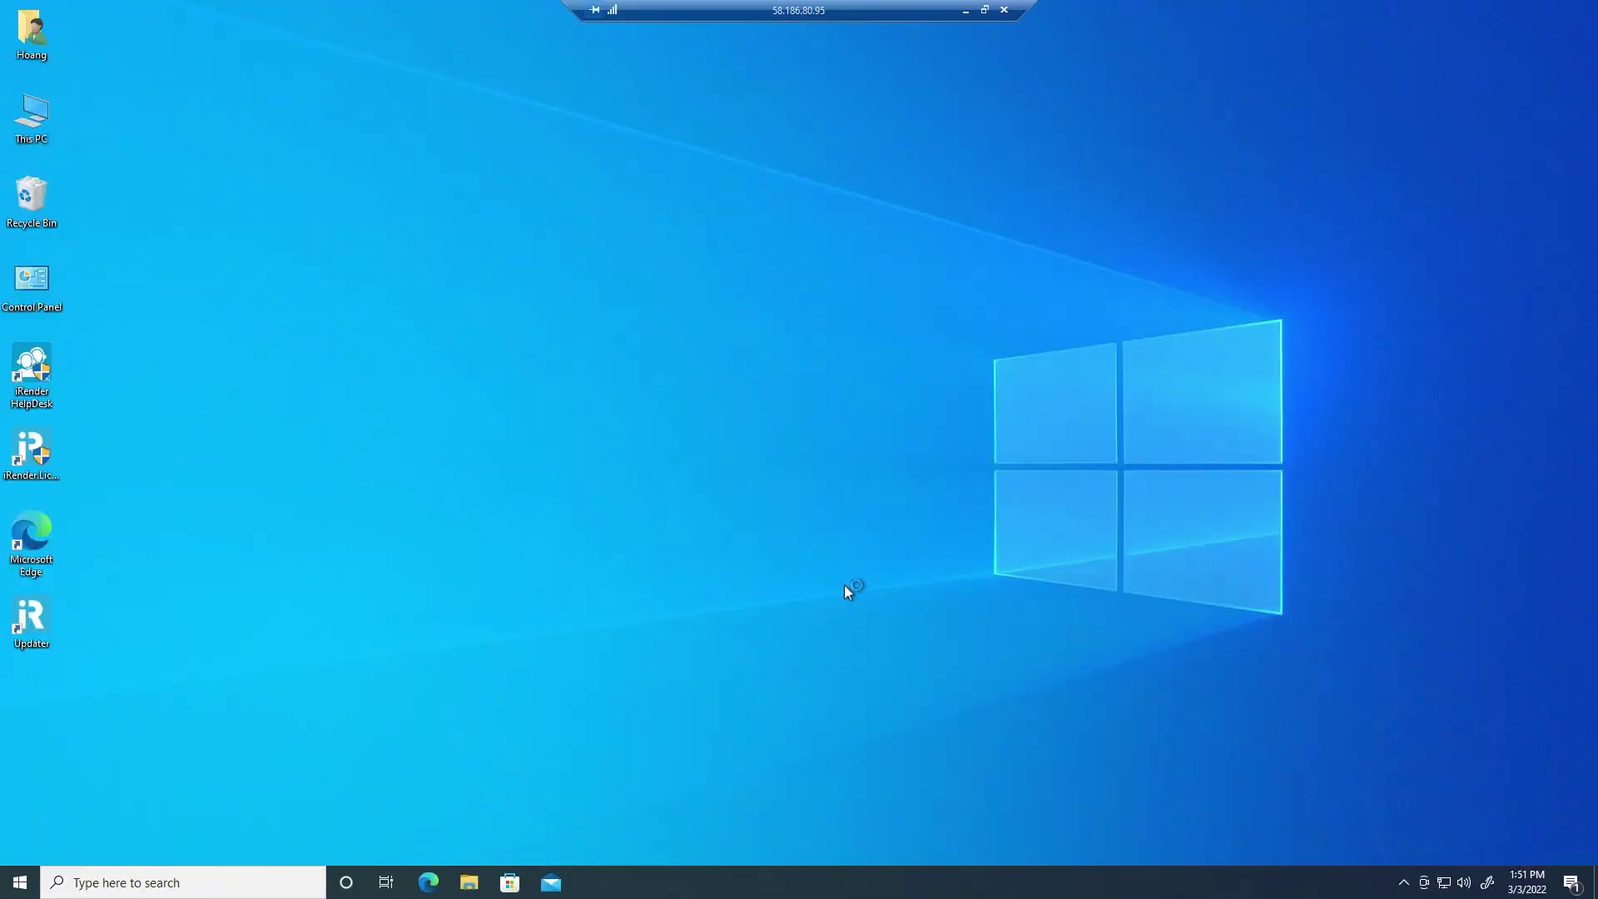
pyautogui.doubleClick(32, 449)
pyautogui.click(712, 558)
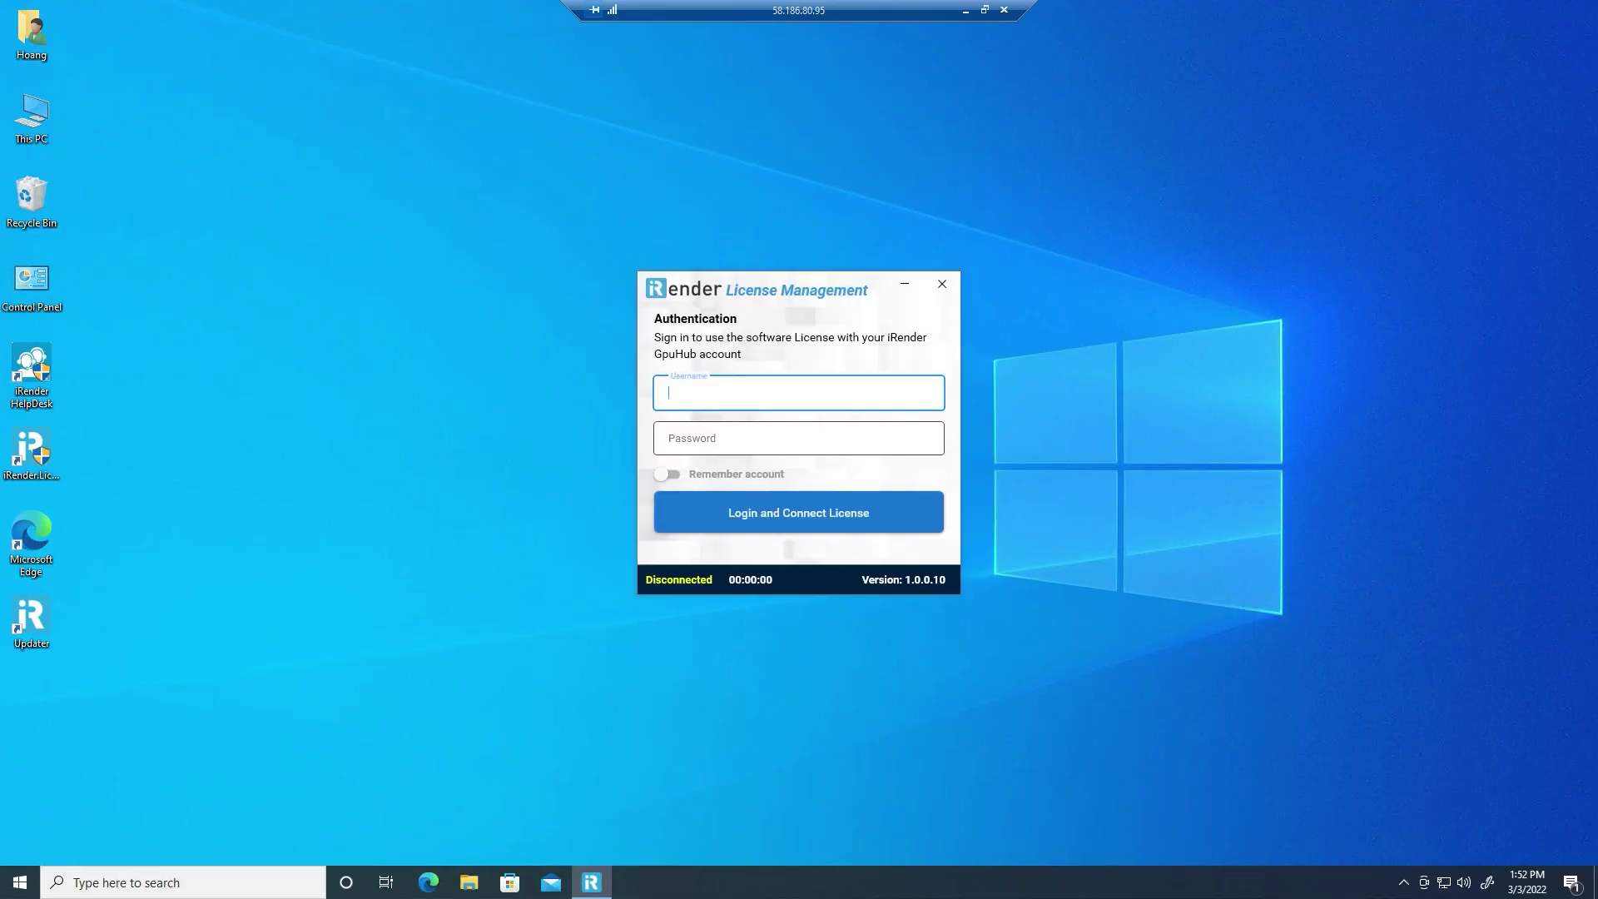
# - Sign in to the license app with remember-me on, connect the license, and close it
pyautogui.write('hoang')
pyautogui.press('Tab')
pyautogui.write('*')
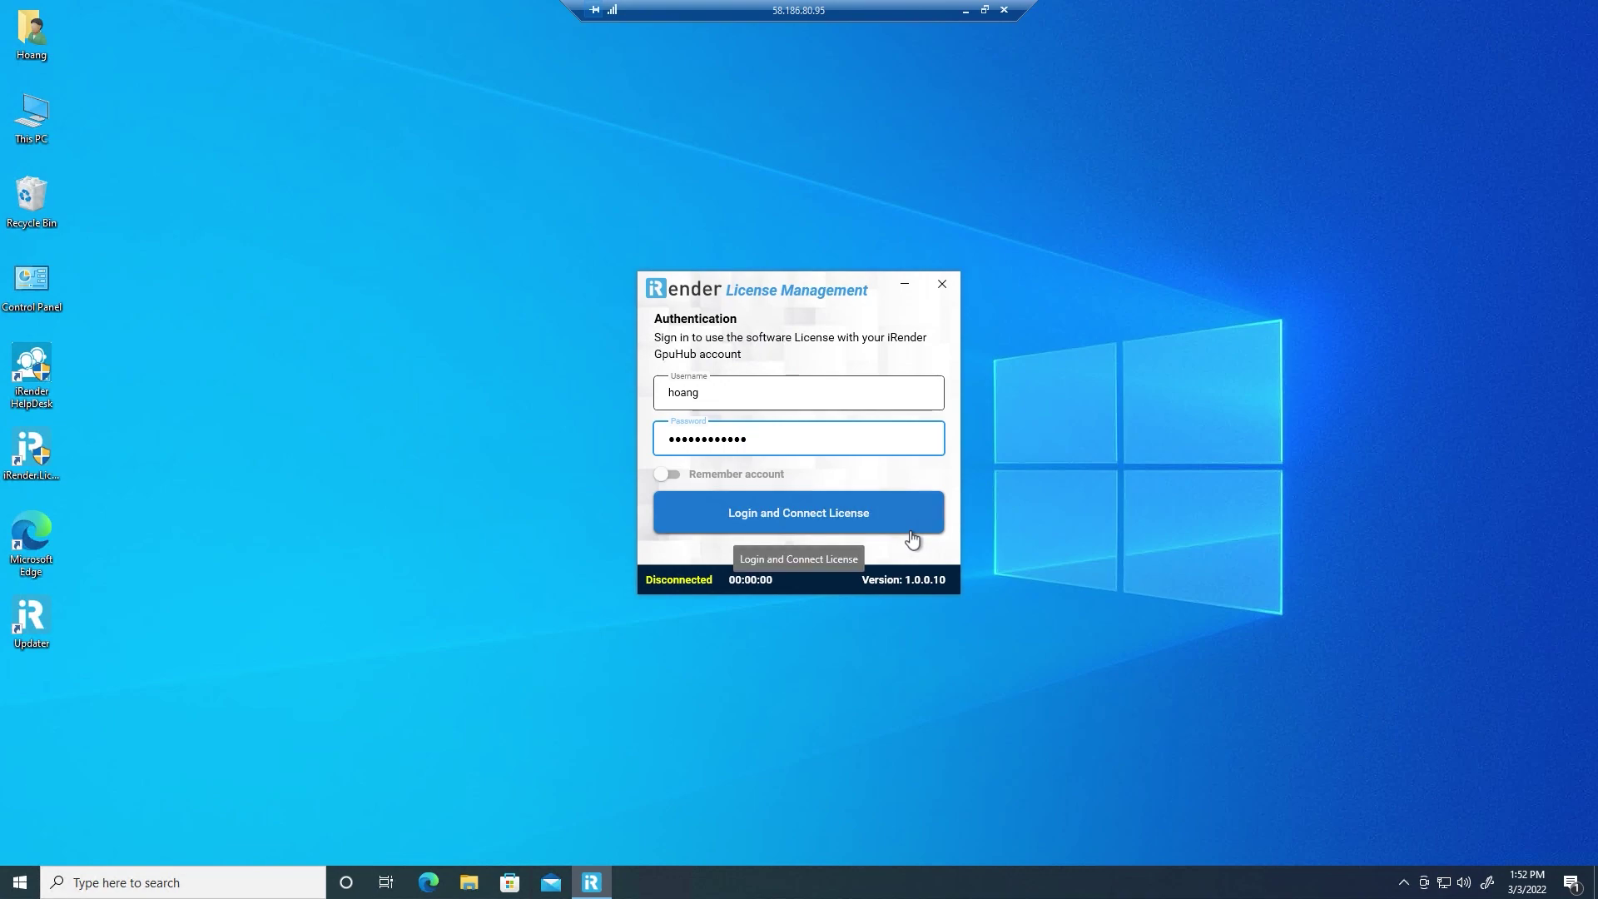
pyautogui.click(670, 474)
pyautogui.click(794, 515)
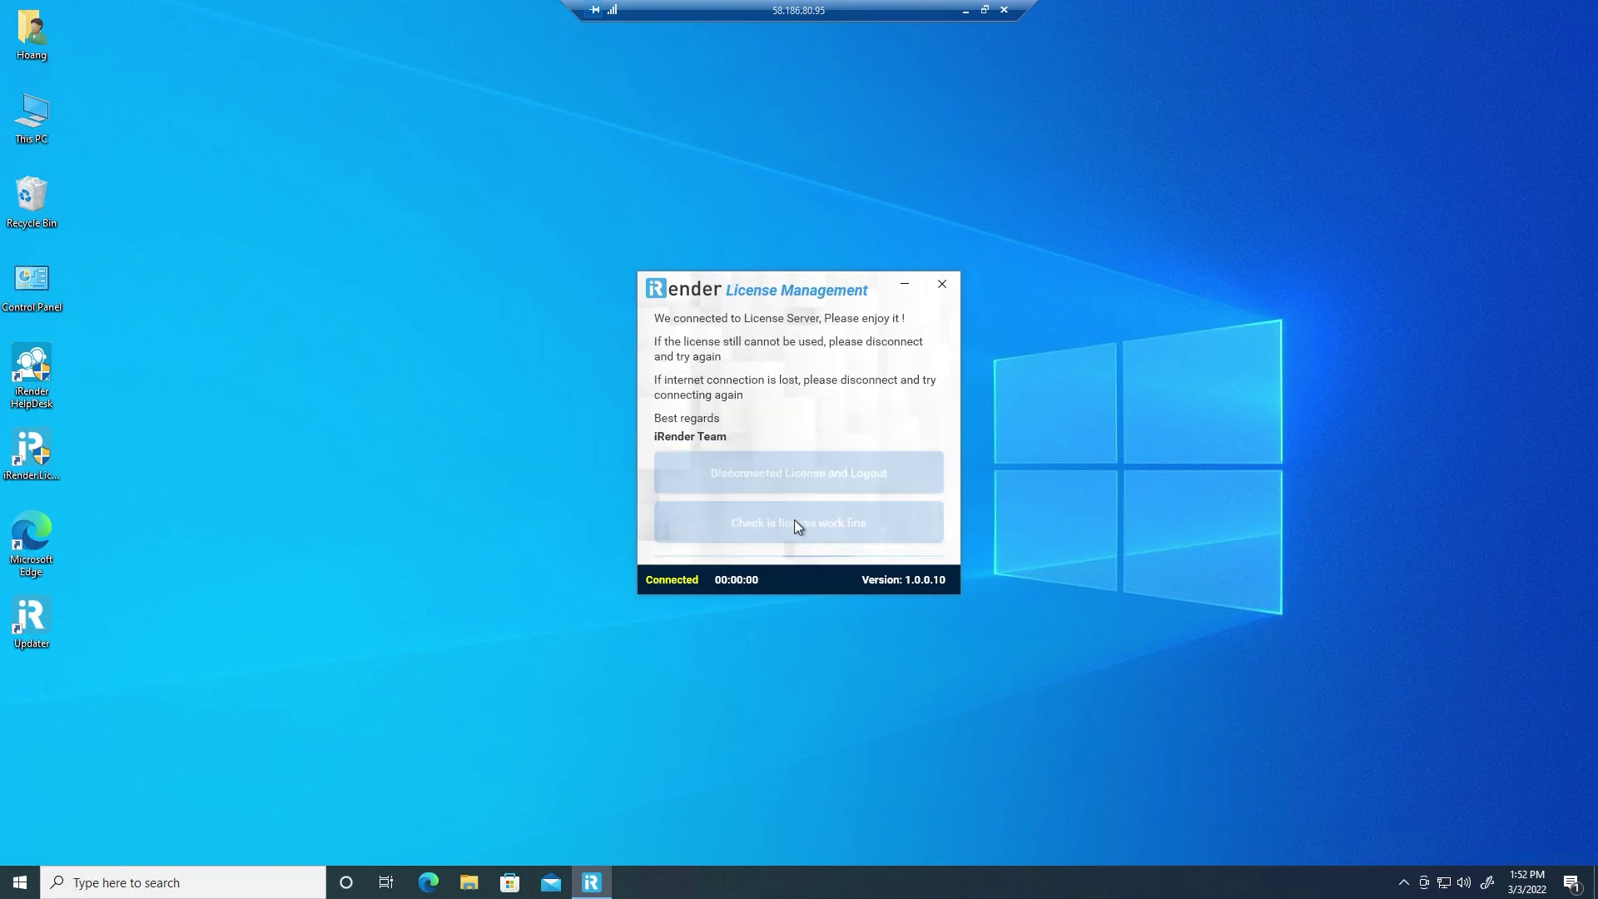
pyautogui.click(945, 287)
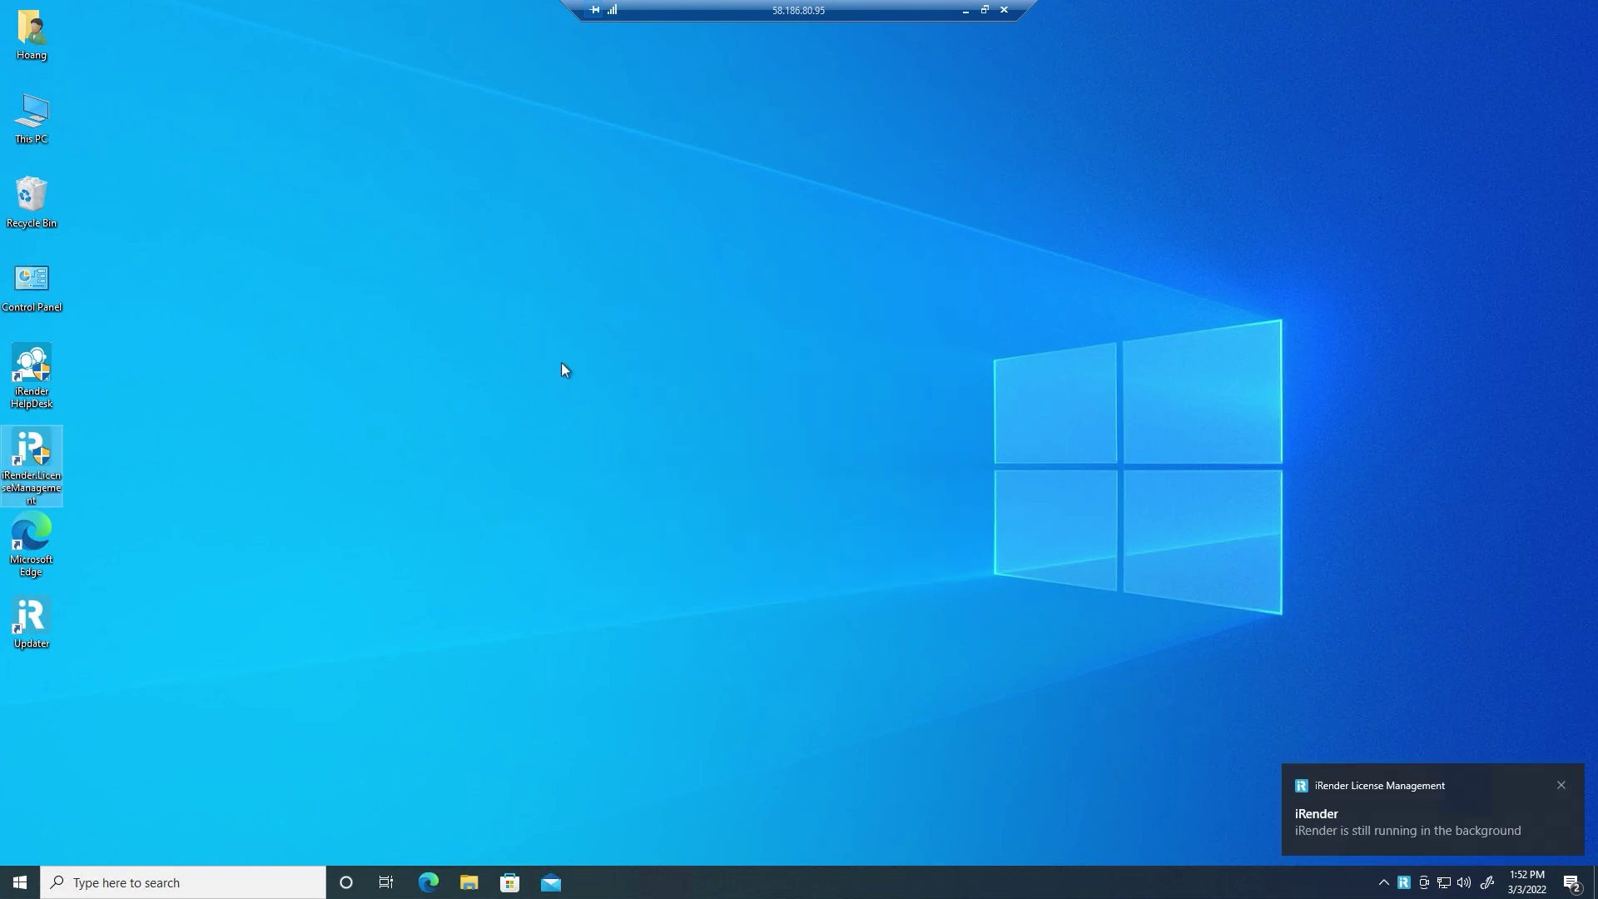
# - Copy the IntoSpace folder from Storage (Z:) and paste it onto the remote desktop
pyautogui.click(1559, 784)
pyautogui.doubleClick(35, 138)
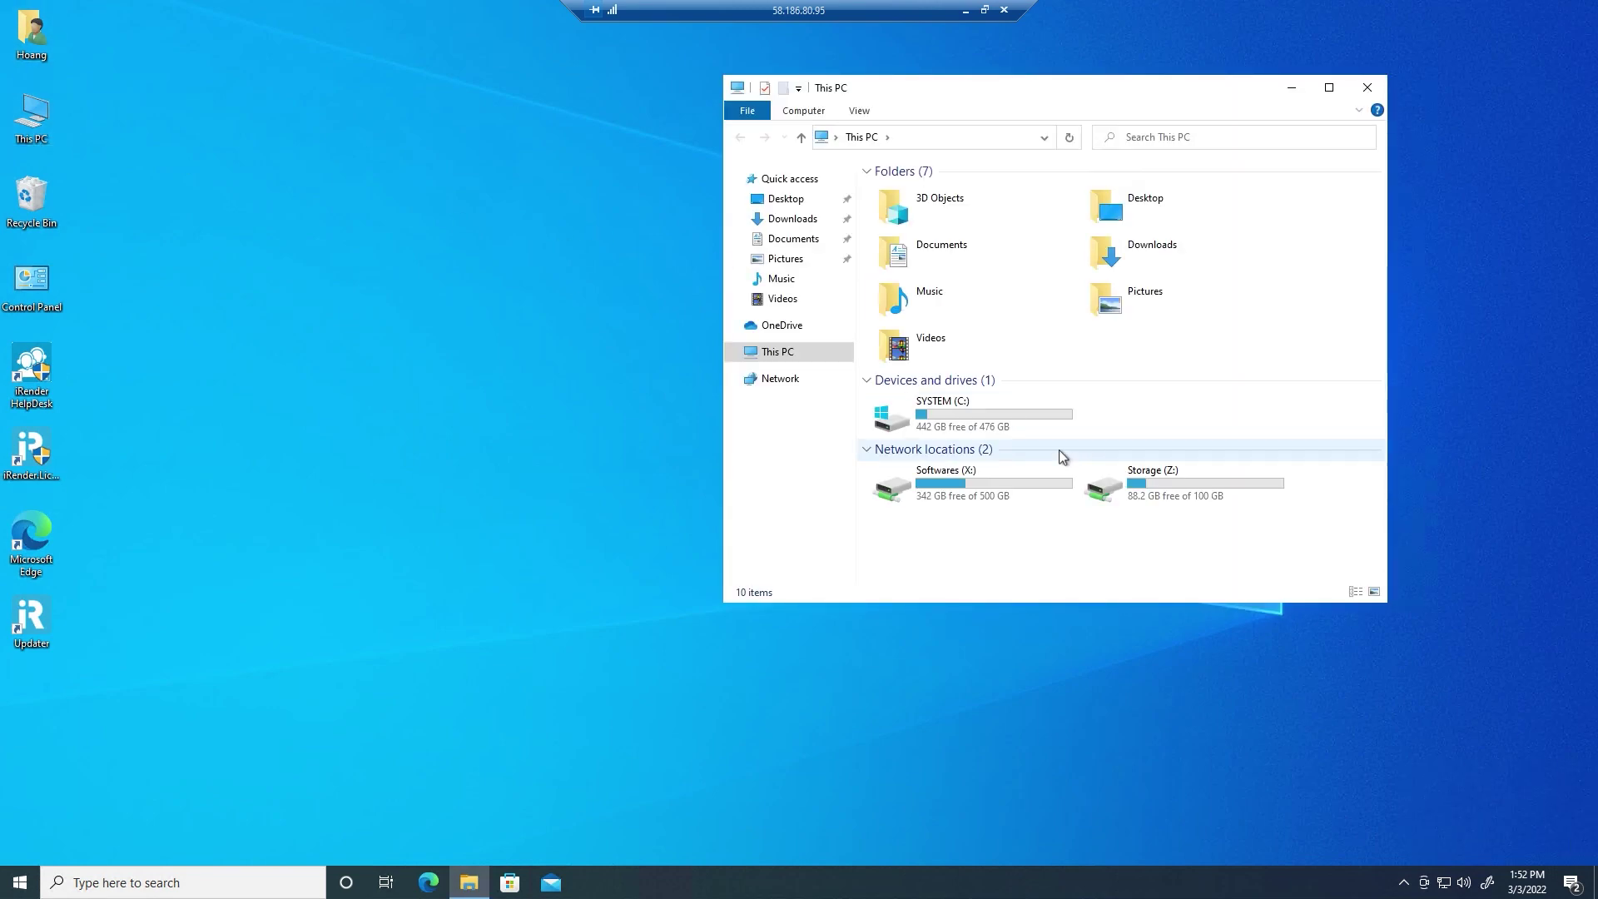
pyautogui.doubleClick(1167, 486)
pyautogui.click(971, 287)
pyautogui.rightClick(971, 286)
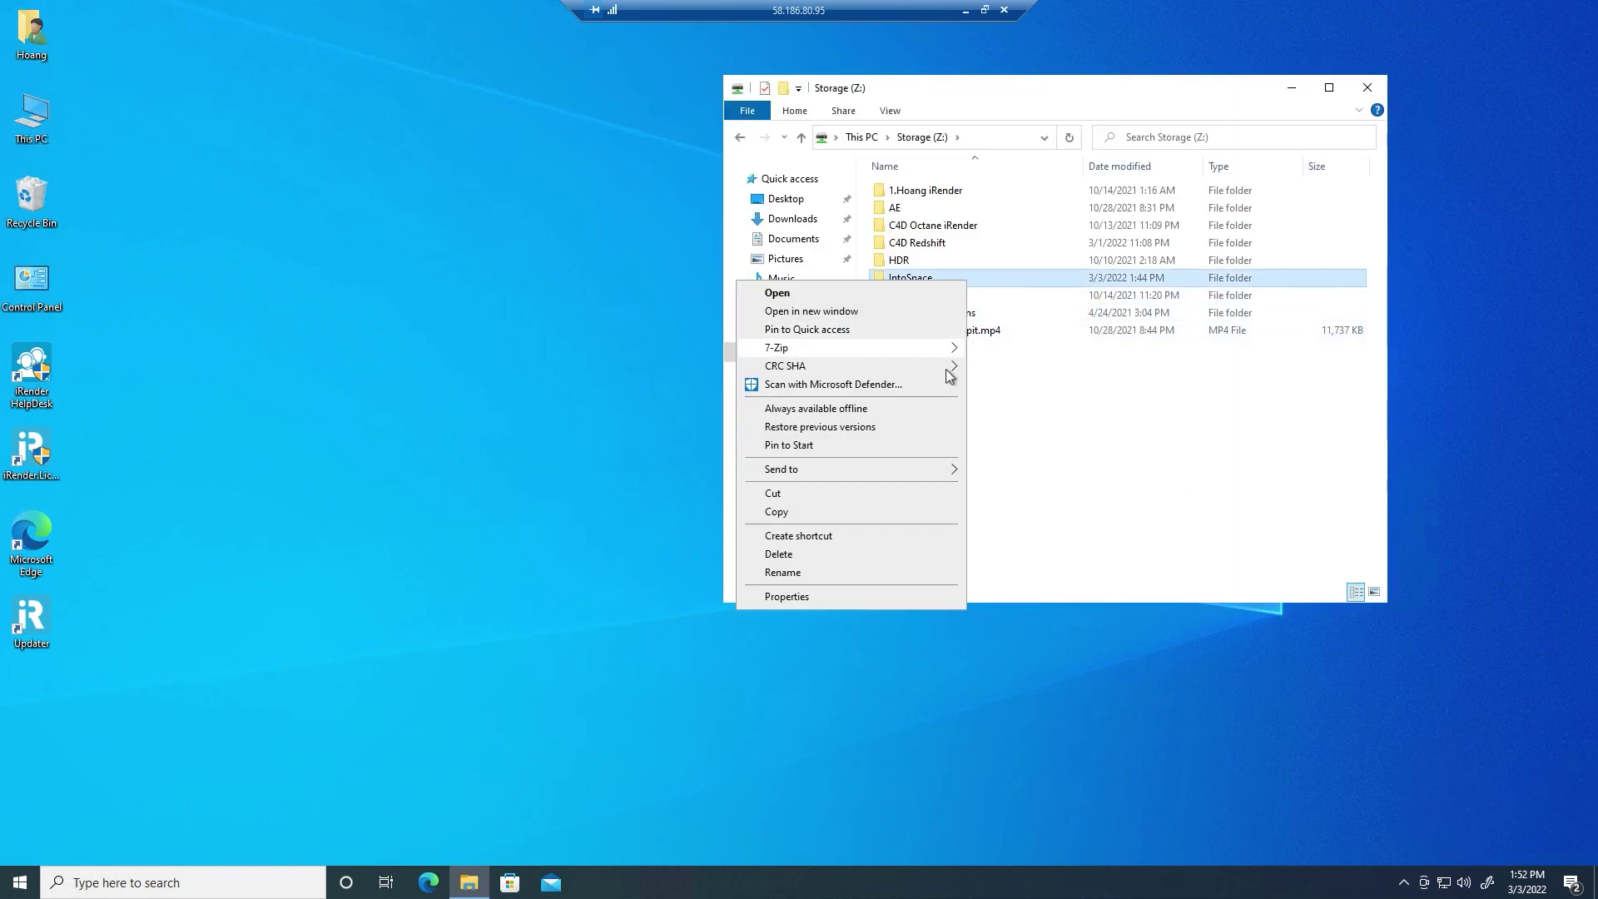
pyautogui.click(756, 454)
pyautogui.rightClick(317, 393)
pyautogui.click(254, 464)
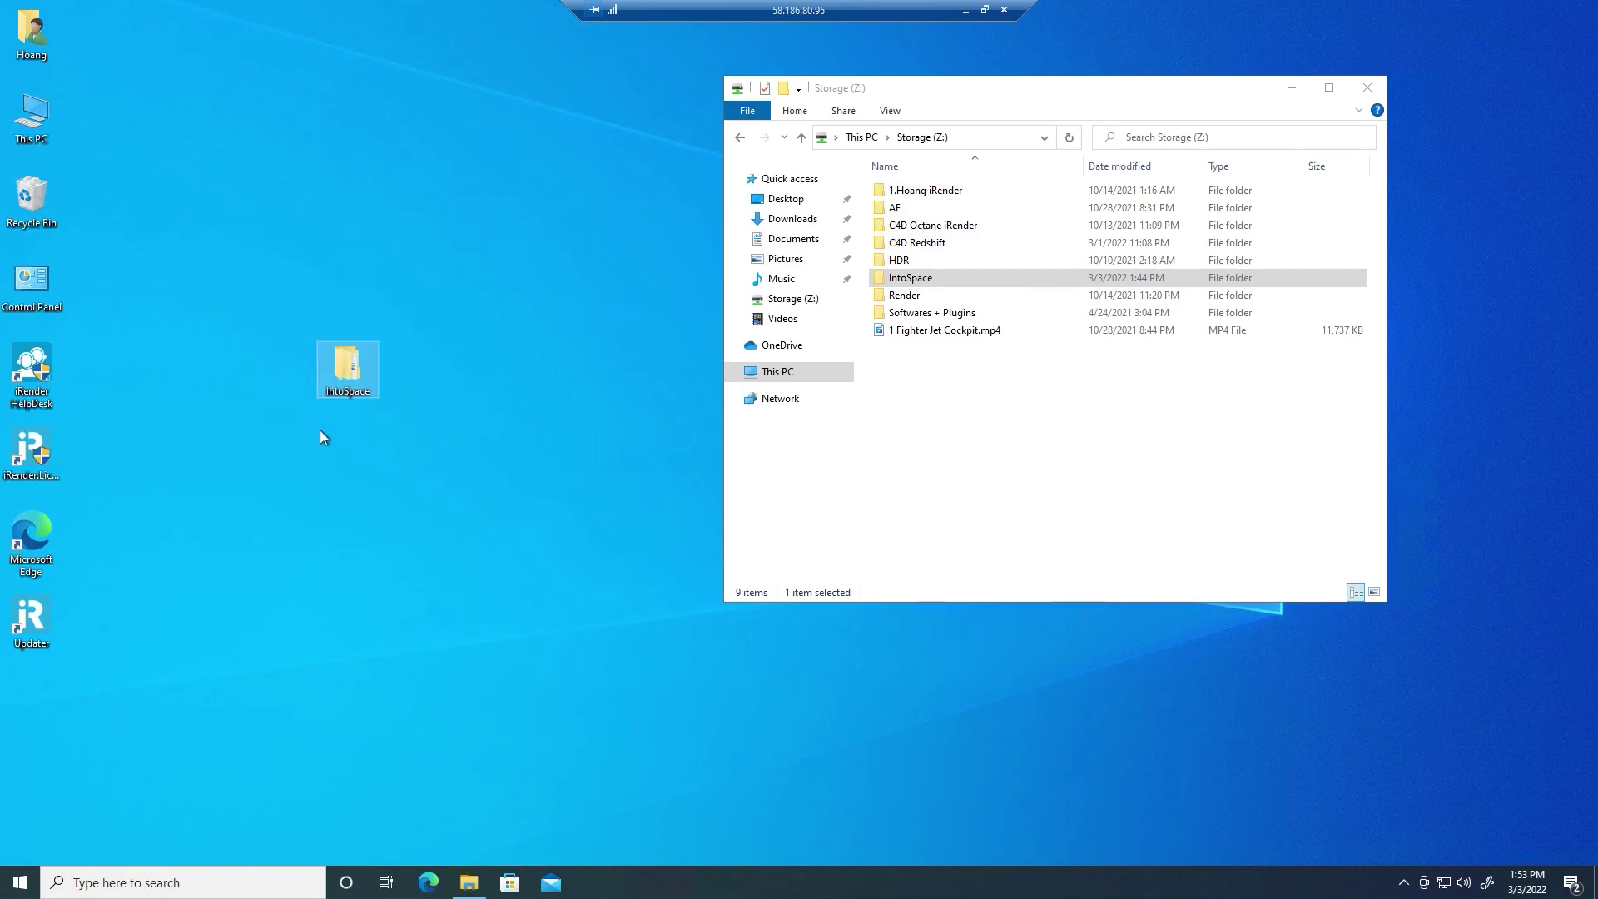
# - Reposition the desktop IntoSpace folder and check the Cinema 4D version folder on Softwares (X:)
pyautogui.moveTo(347, 370); pyautogui.dragTo(410, 286)
pyautogui.click(794, 372)
pyautogui.doubleClick(1045, 481)
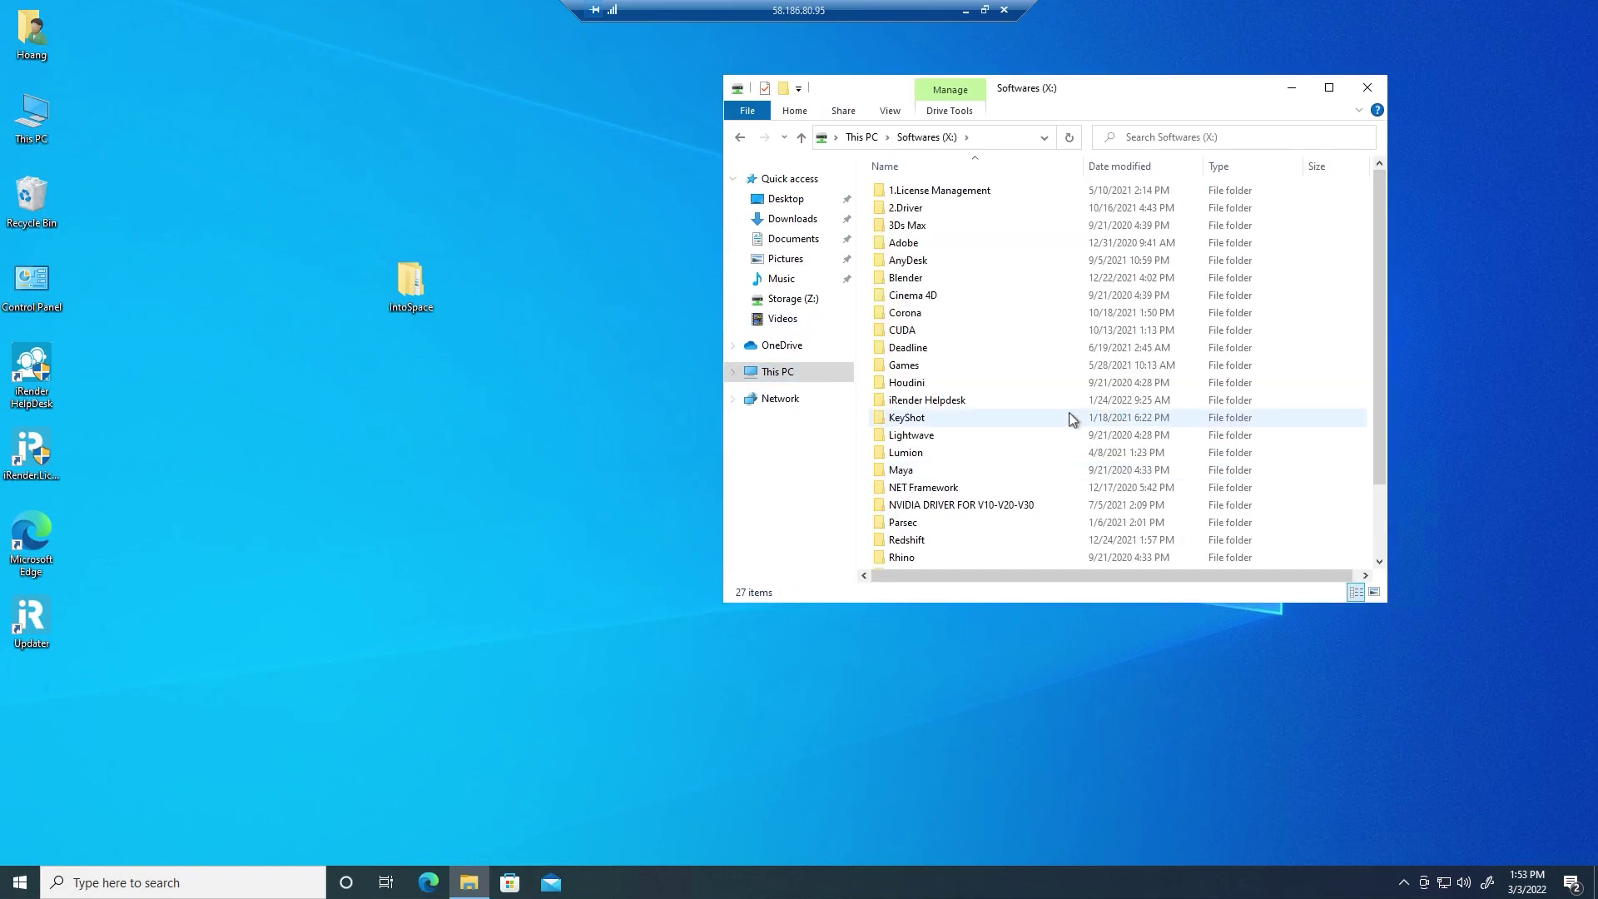
pyautogui.click(957, 224)
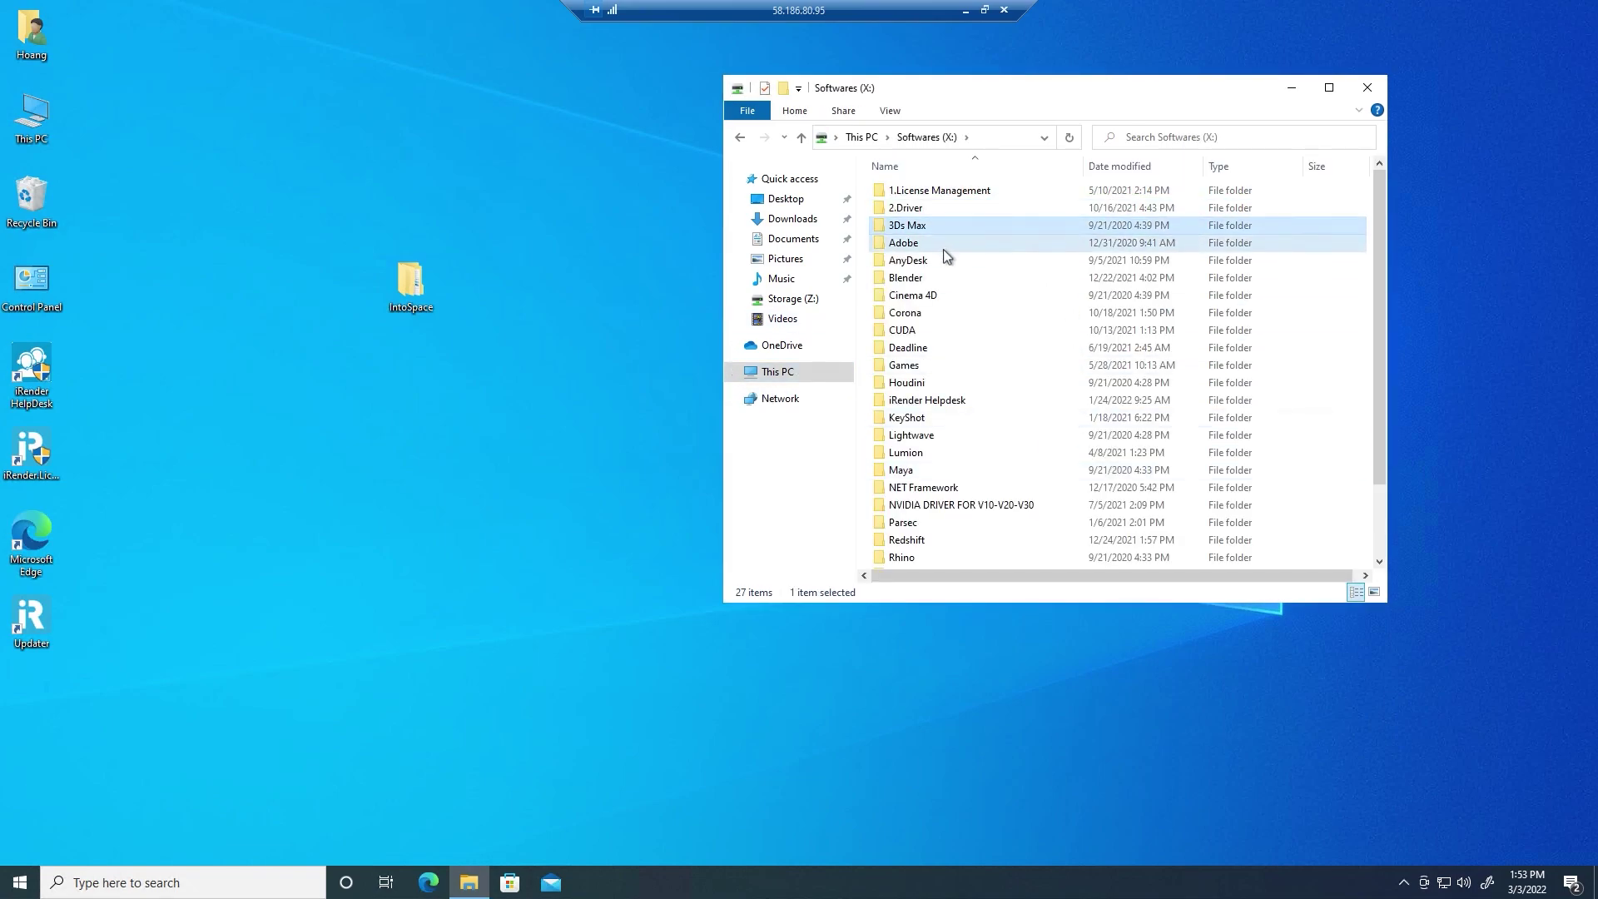
pyautogui.doubleClick(913, 296)
pyautogui.click(916, 191)
# - Check the newest Redshift installer version in the Redshift folder on Softwares (X:)
pyautogui.click(802, 137)
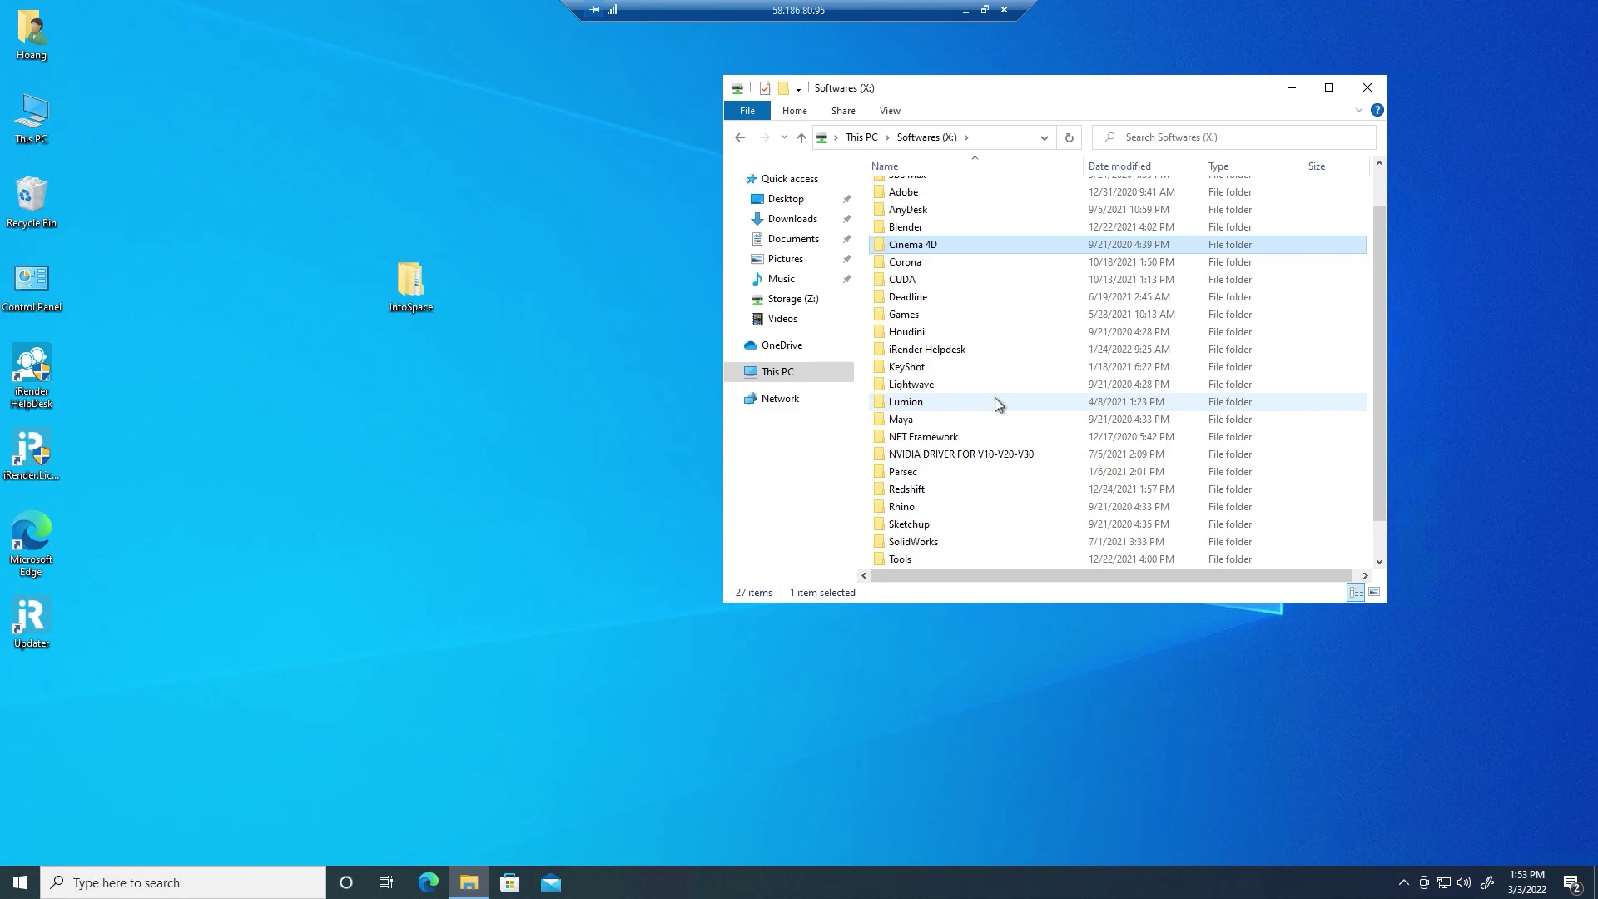
pyautogui.click(907, 419)
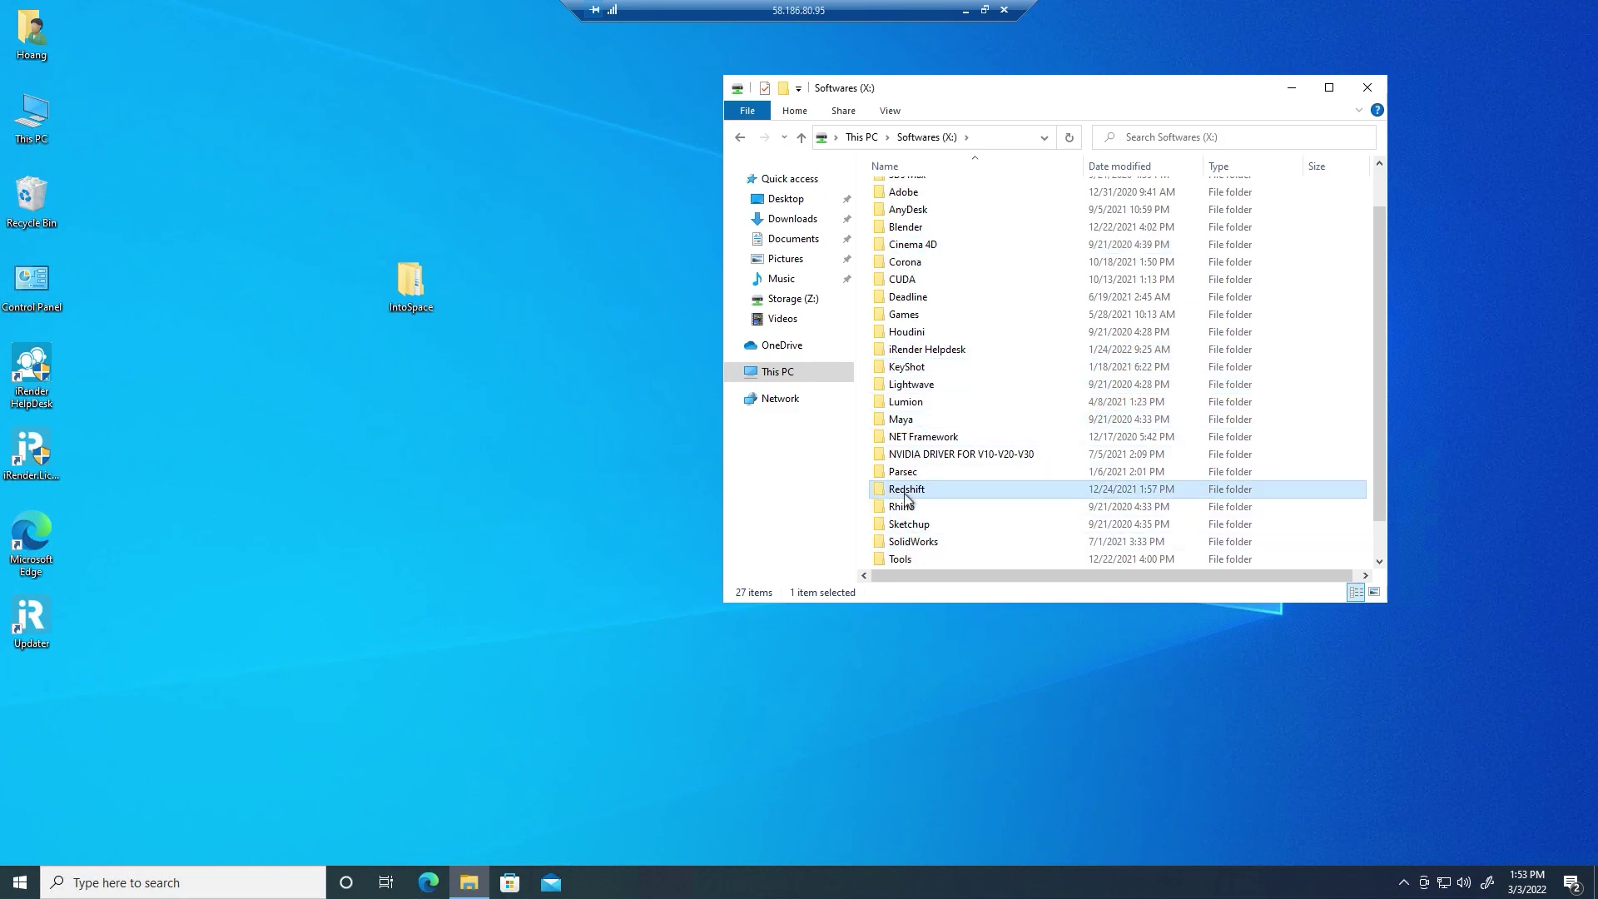
pyautogui.doubleClick(907, 490)
pyautogui.scroll(-2, 999, 450)
pyautogui.click(979, 559)
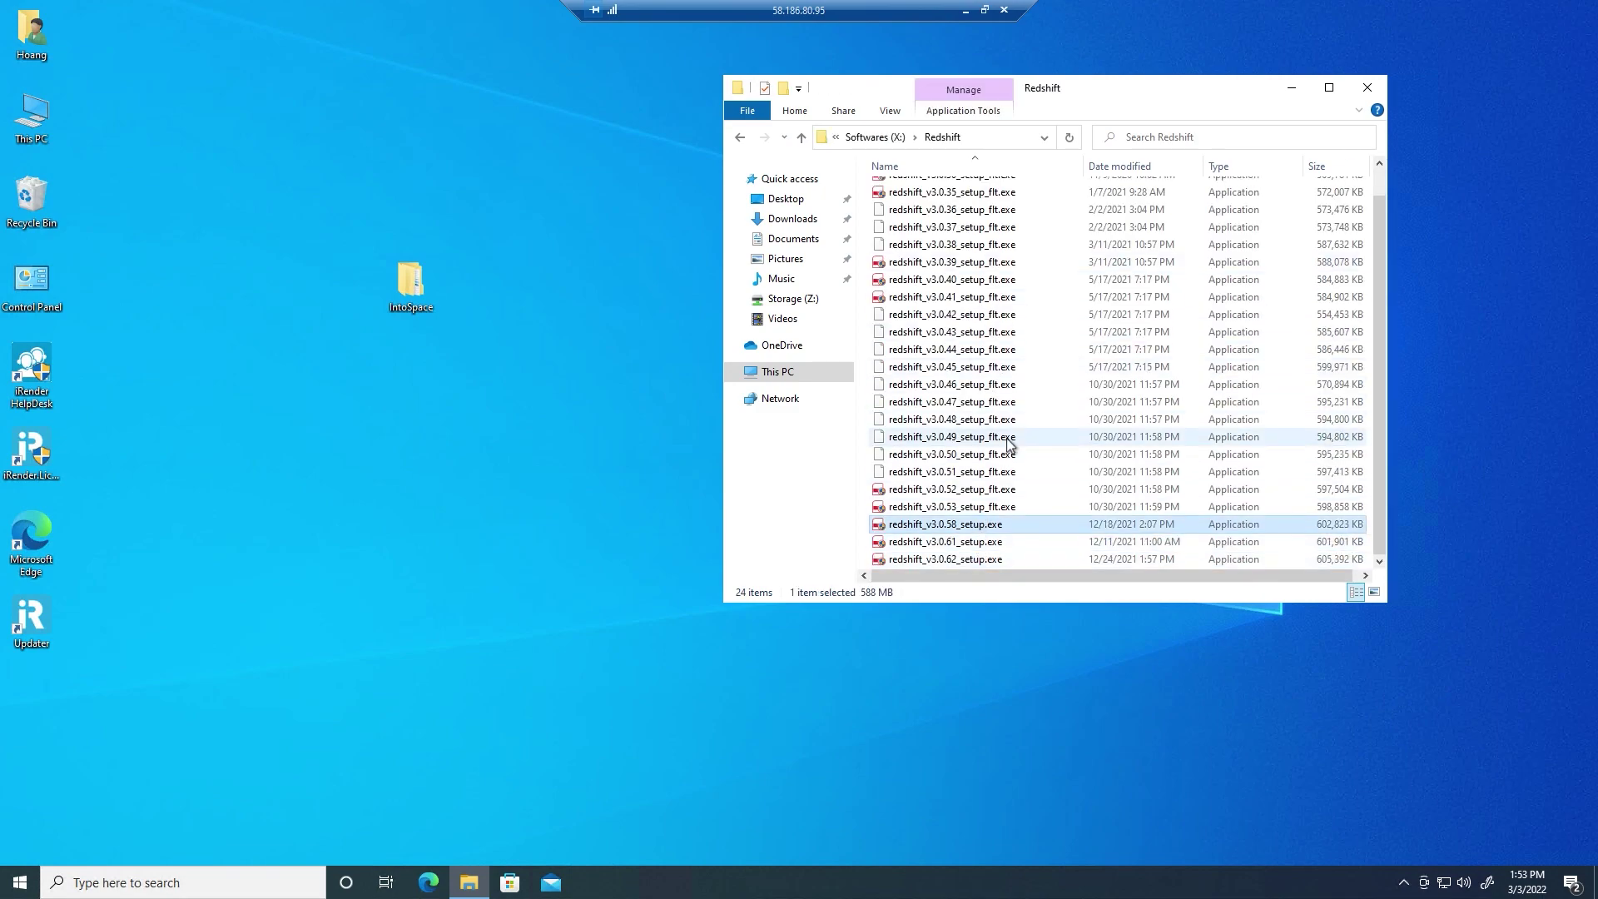
# - Close Explorer and open the desktop IntoSpace folder and its inner IntoSpace project folder
pyautogui.click(802, 137)
pyautogui.click(801, 138)
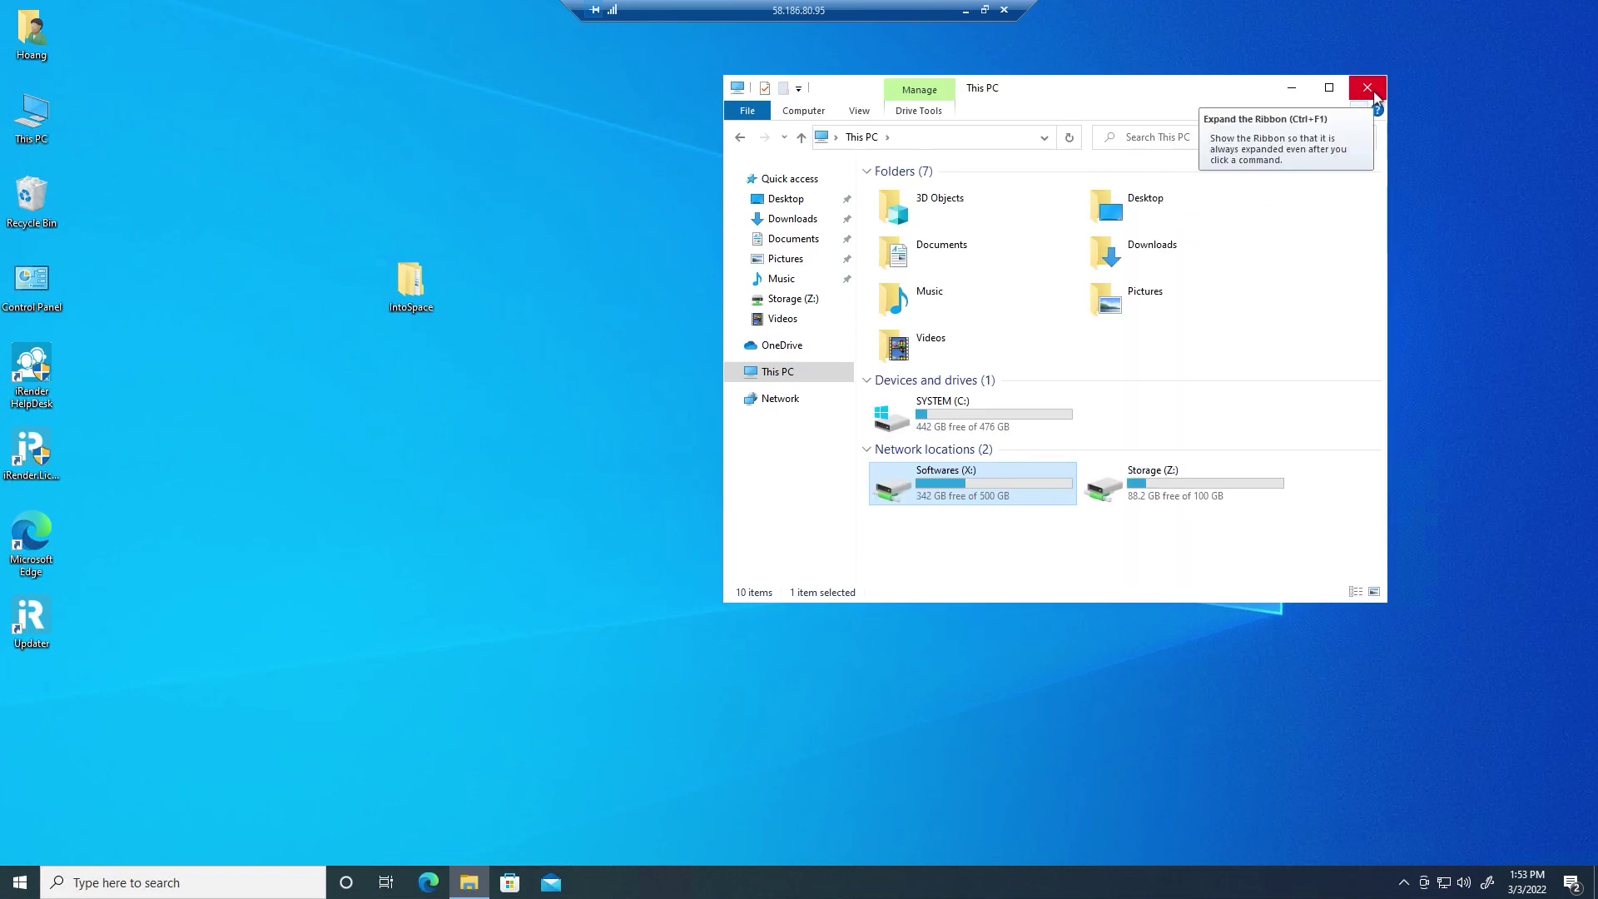
pyautogui.click(1291, 87)
pyautogui.doubleClick(408, 288)
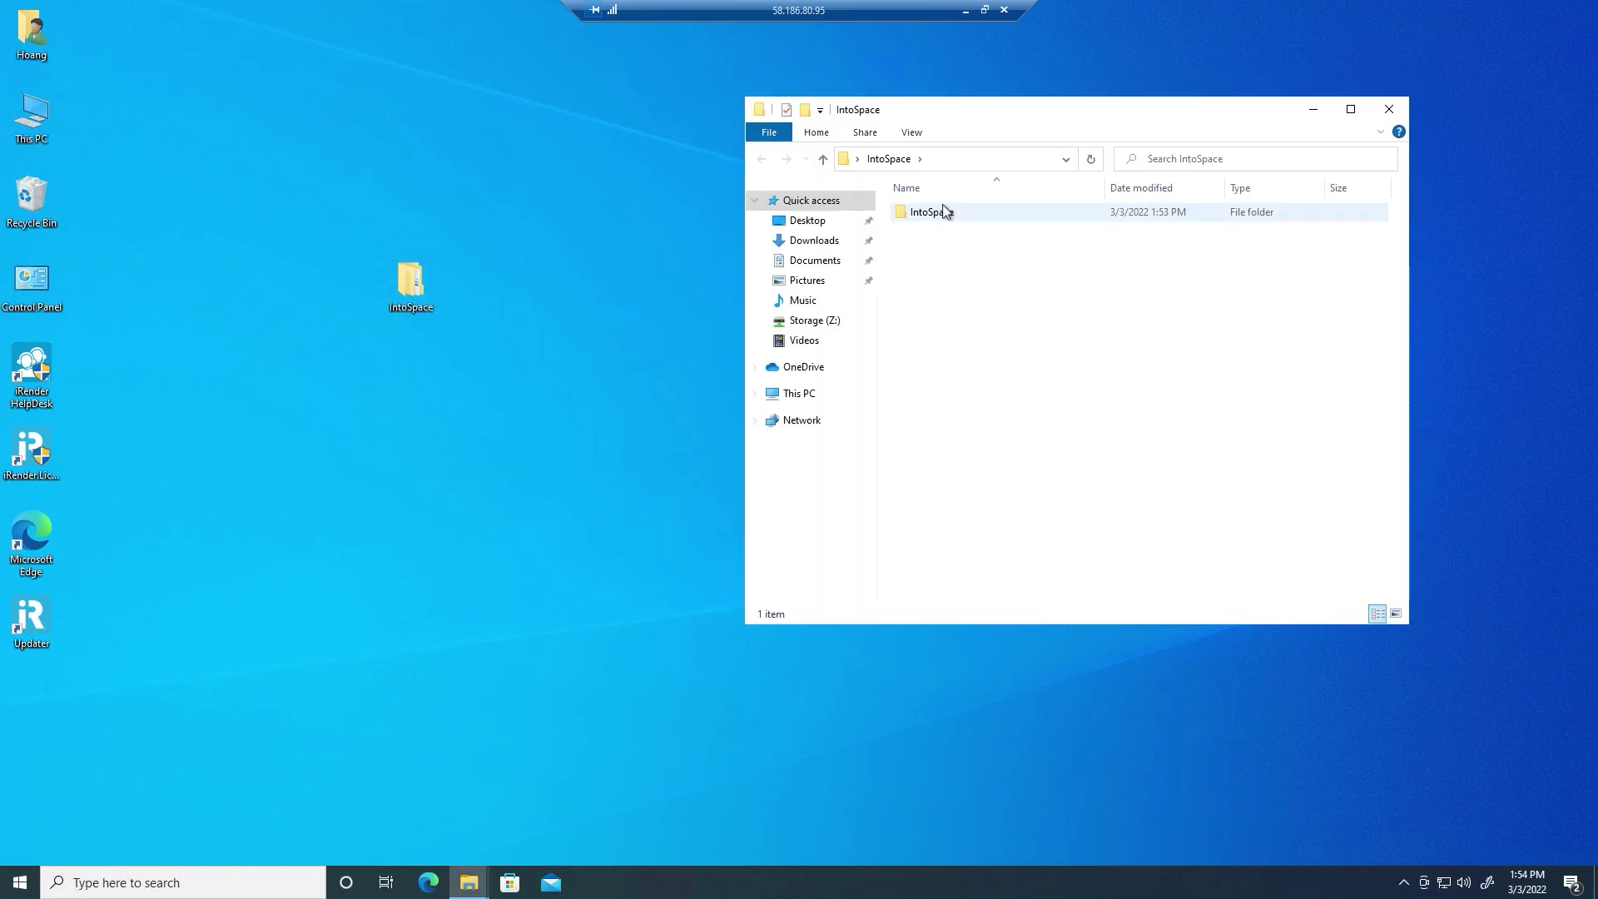
pyautogui.doubleClick(942, 211)
# - Open Earth+astroid.c4d, dismiss the participation notice, and view the Redshift render settings page
pyautogui.click(953, 247)
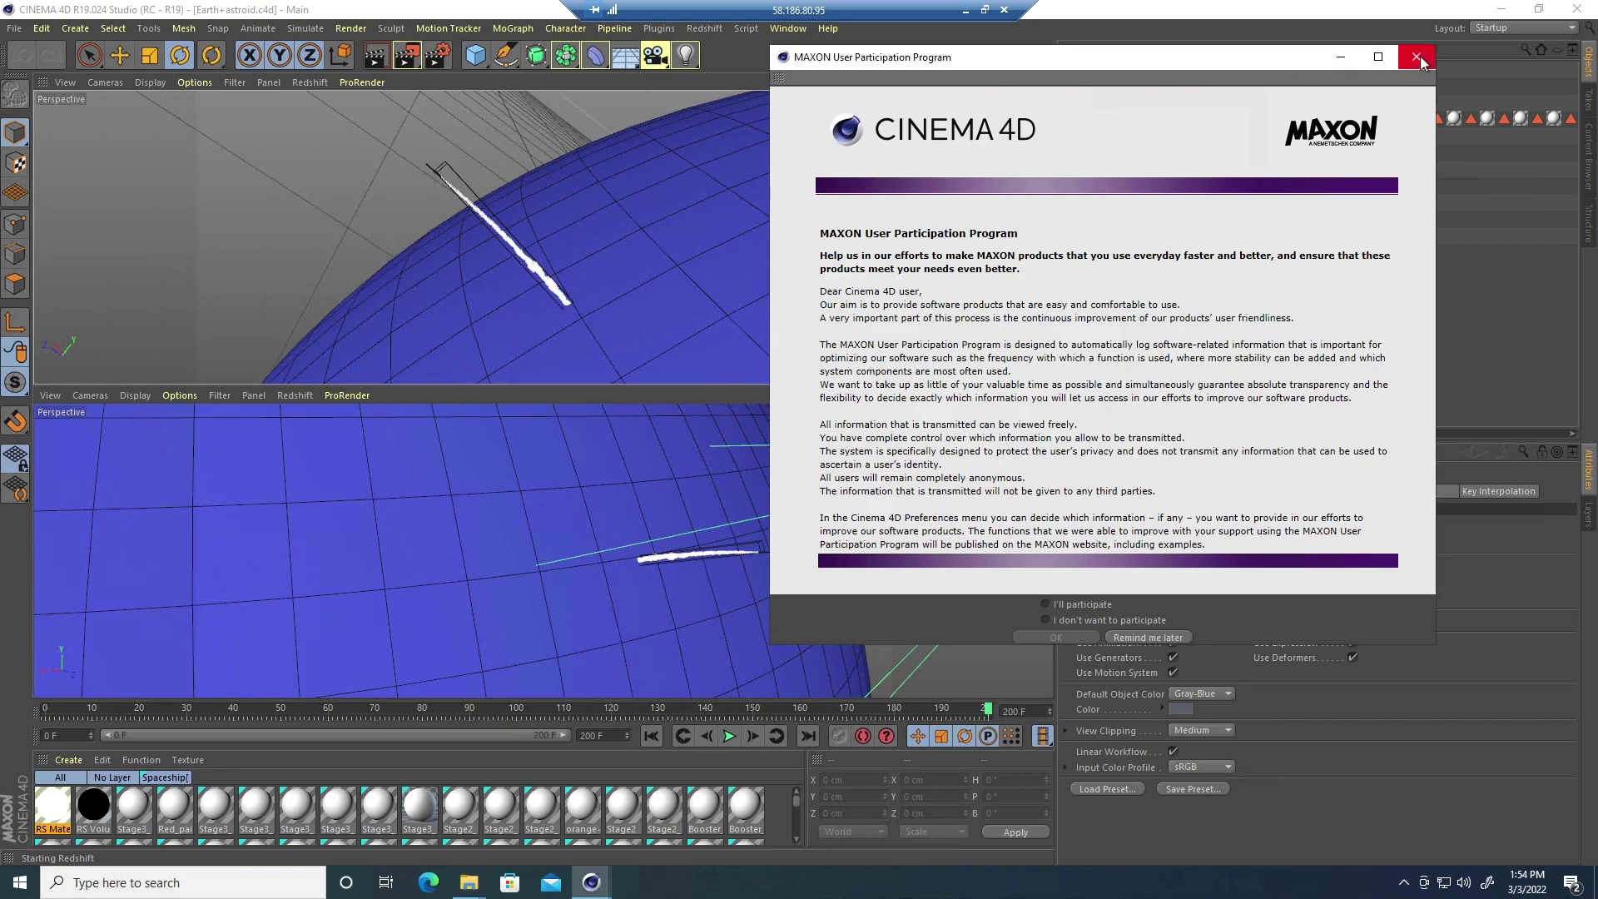
pyautogui.click(1417, 57)
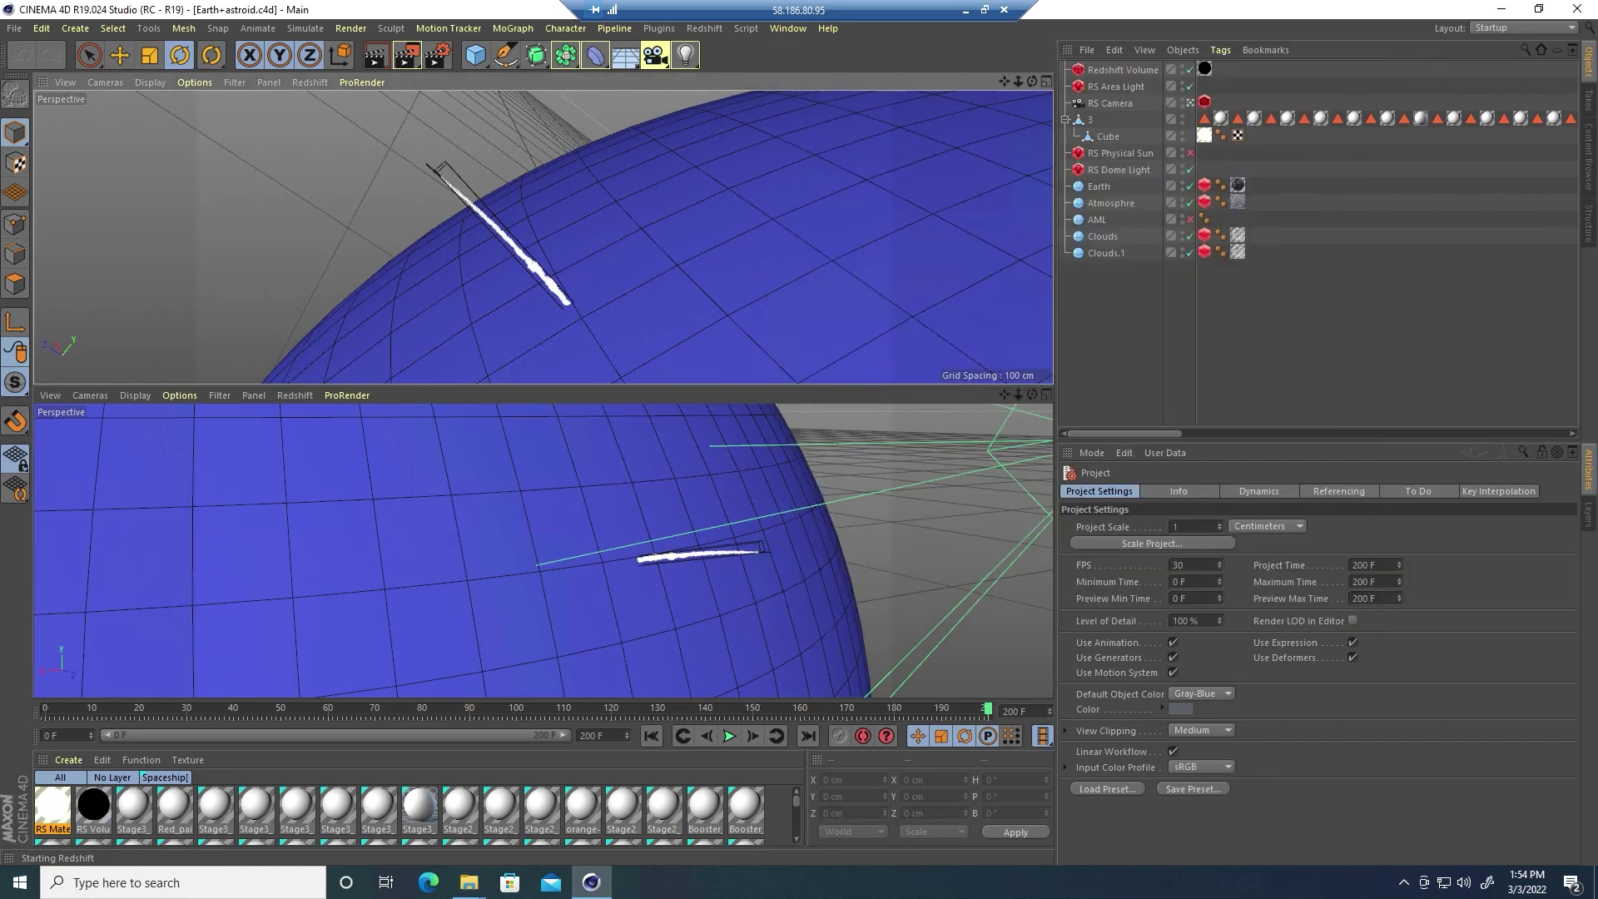
pyautogui.hotkey('ctrl', 'b')
pyautogui.click(146, 114)
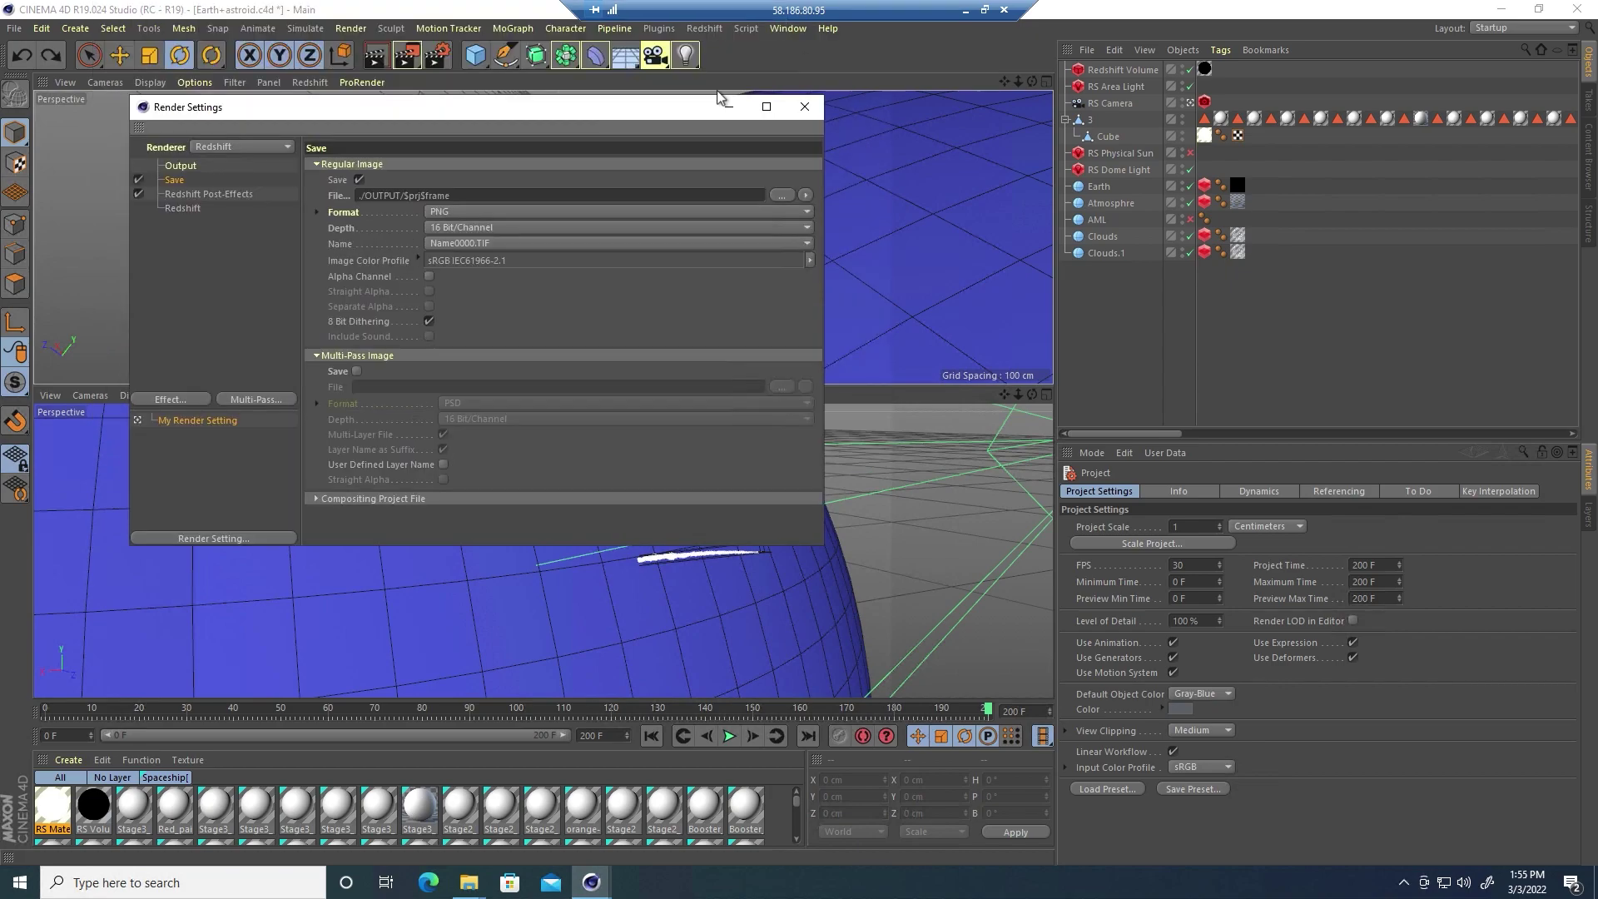
# - Start rendering the frames to the Picture Viewer and launch Task Manager
pyautogui.hotkey('shift', 'r')
pyautogui.rightClick(949, 882)
pyautogui.click(1034, 816)
# - Switch the GPU graph to Cuda and watch the load on GPU 7 and GPU 0
pyautogui.scroll(-5, 1115, 466)
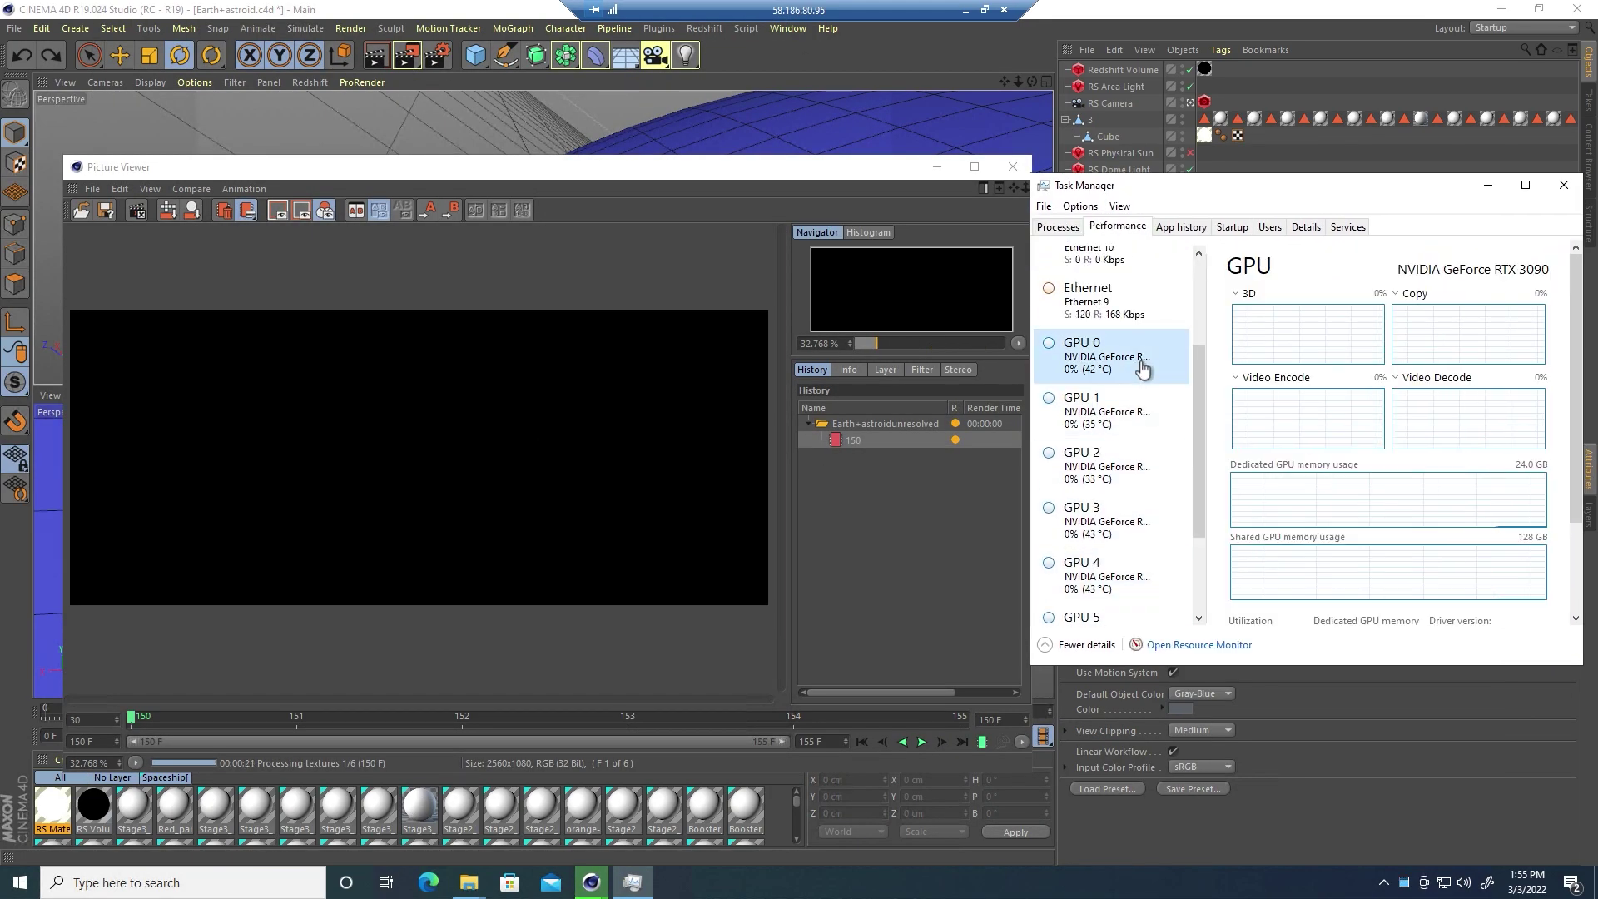
pyautogui.click(1437, 377)
pyautogui.scroll(-3, 1149, 528)
pyautogui.click(1099, 598)
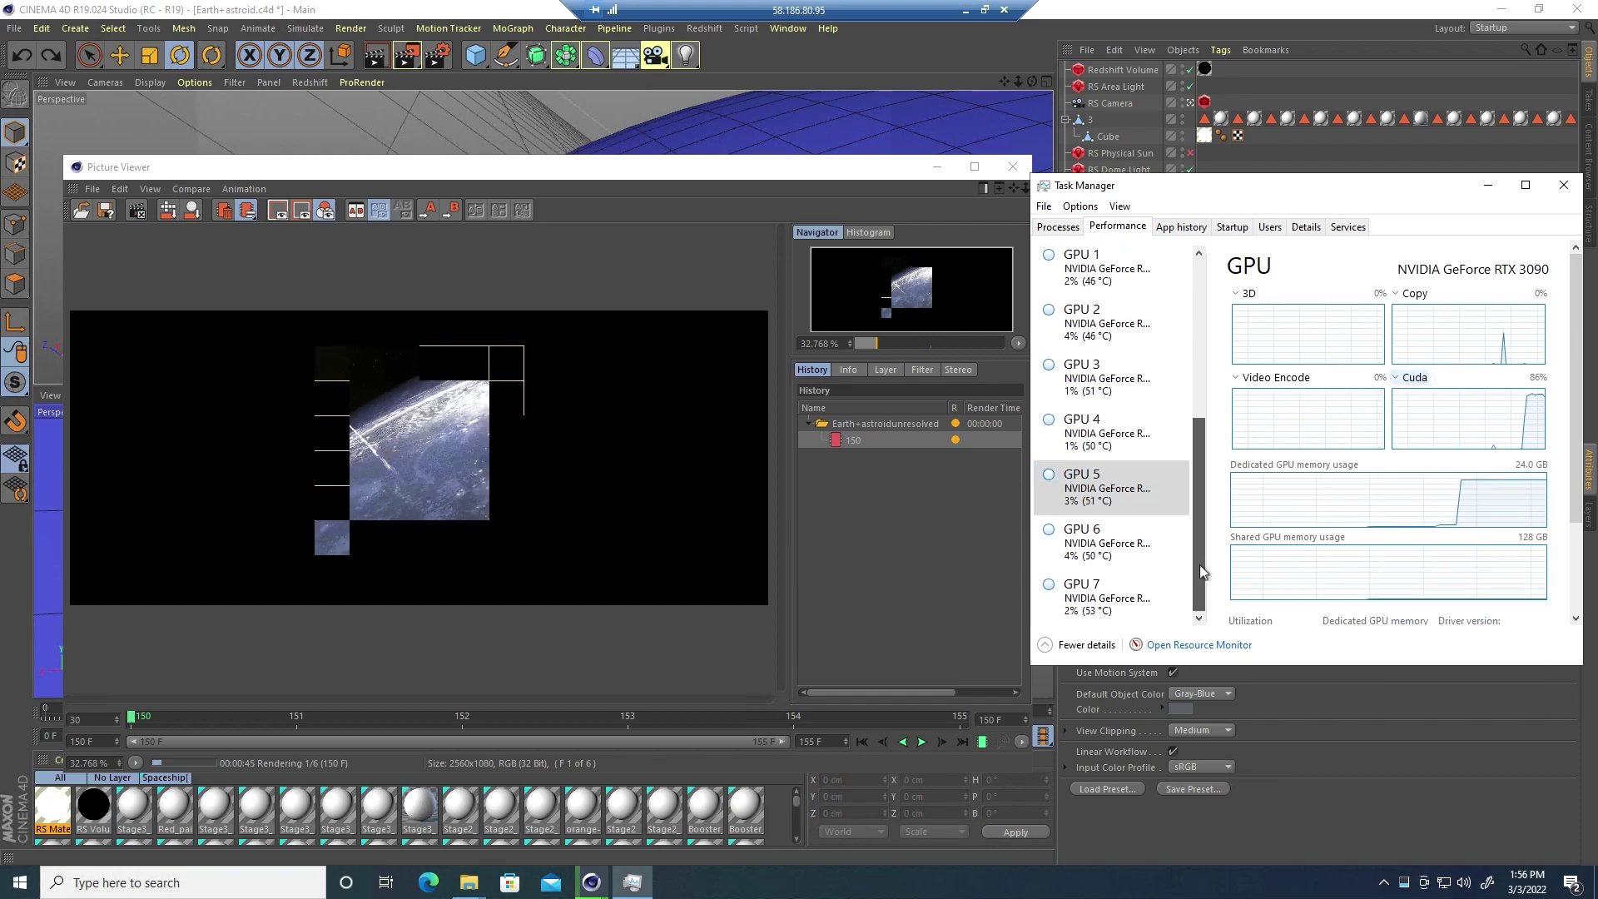
pyautogui.click(1436, 377)
pyautogui.click(1431, 614)
pyautogui.scroll(5, 1115, 458)
pyautogui.click(1086, 356)
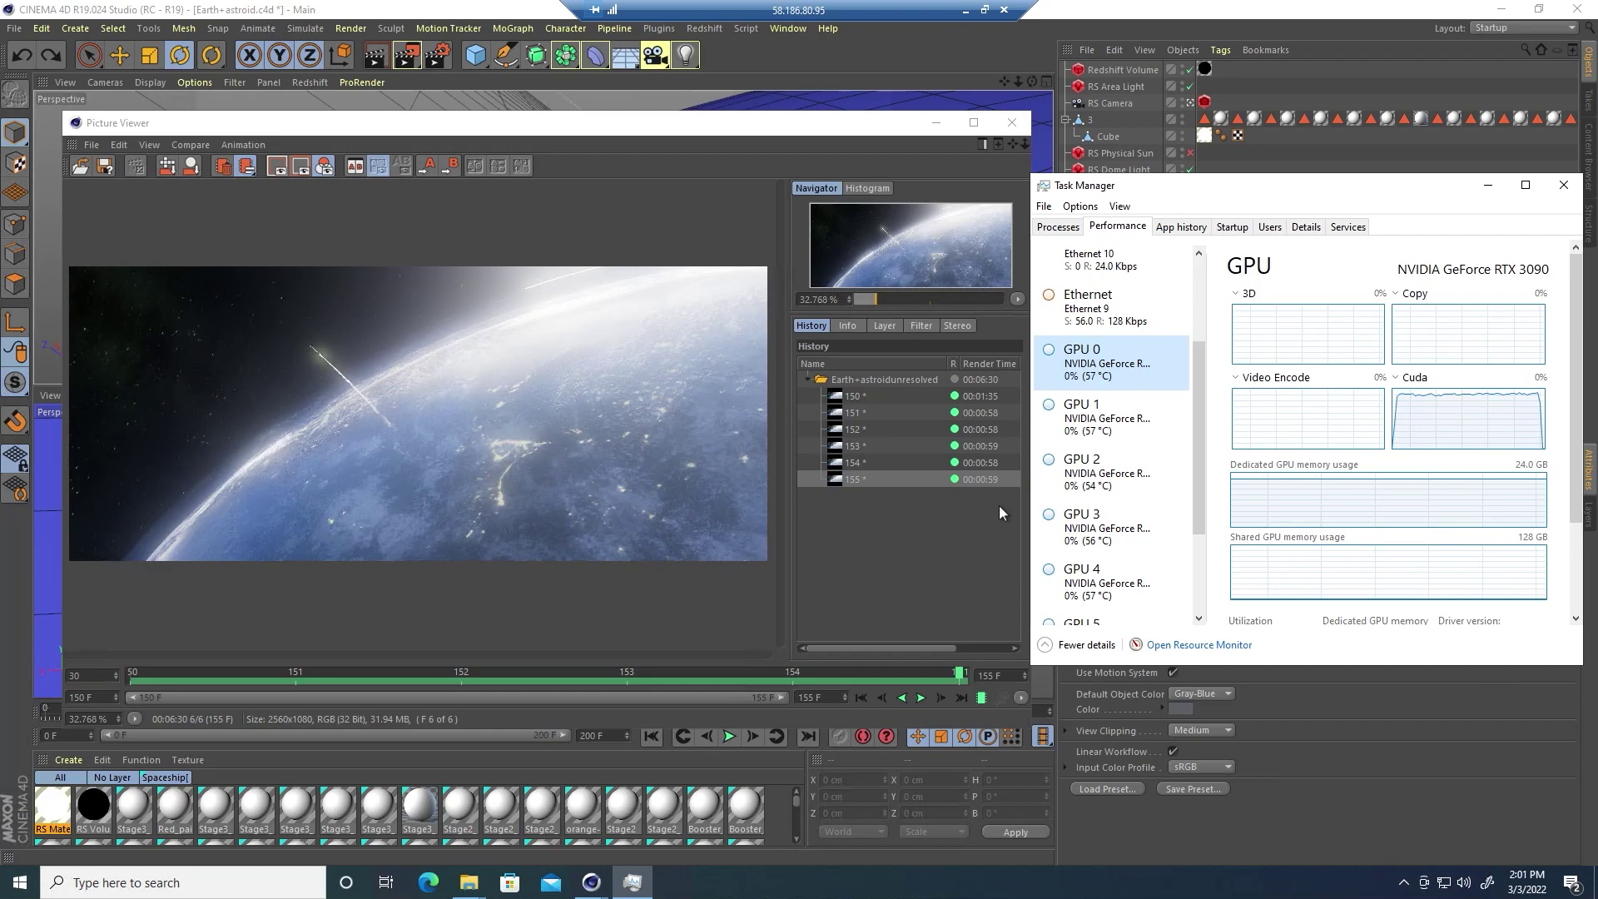
# - Close Task Manager and quit Cinema 4D without saving the project
pyautogui.hotkey('alt', 'F4')
pyautogui.hotkey('alt', 'F4')
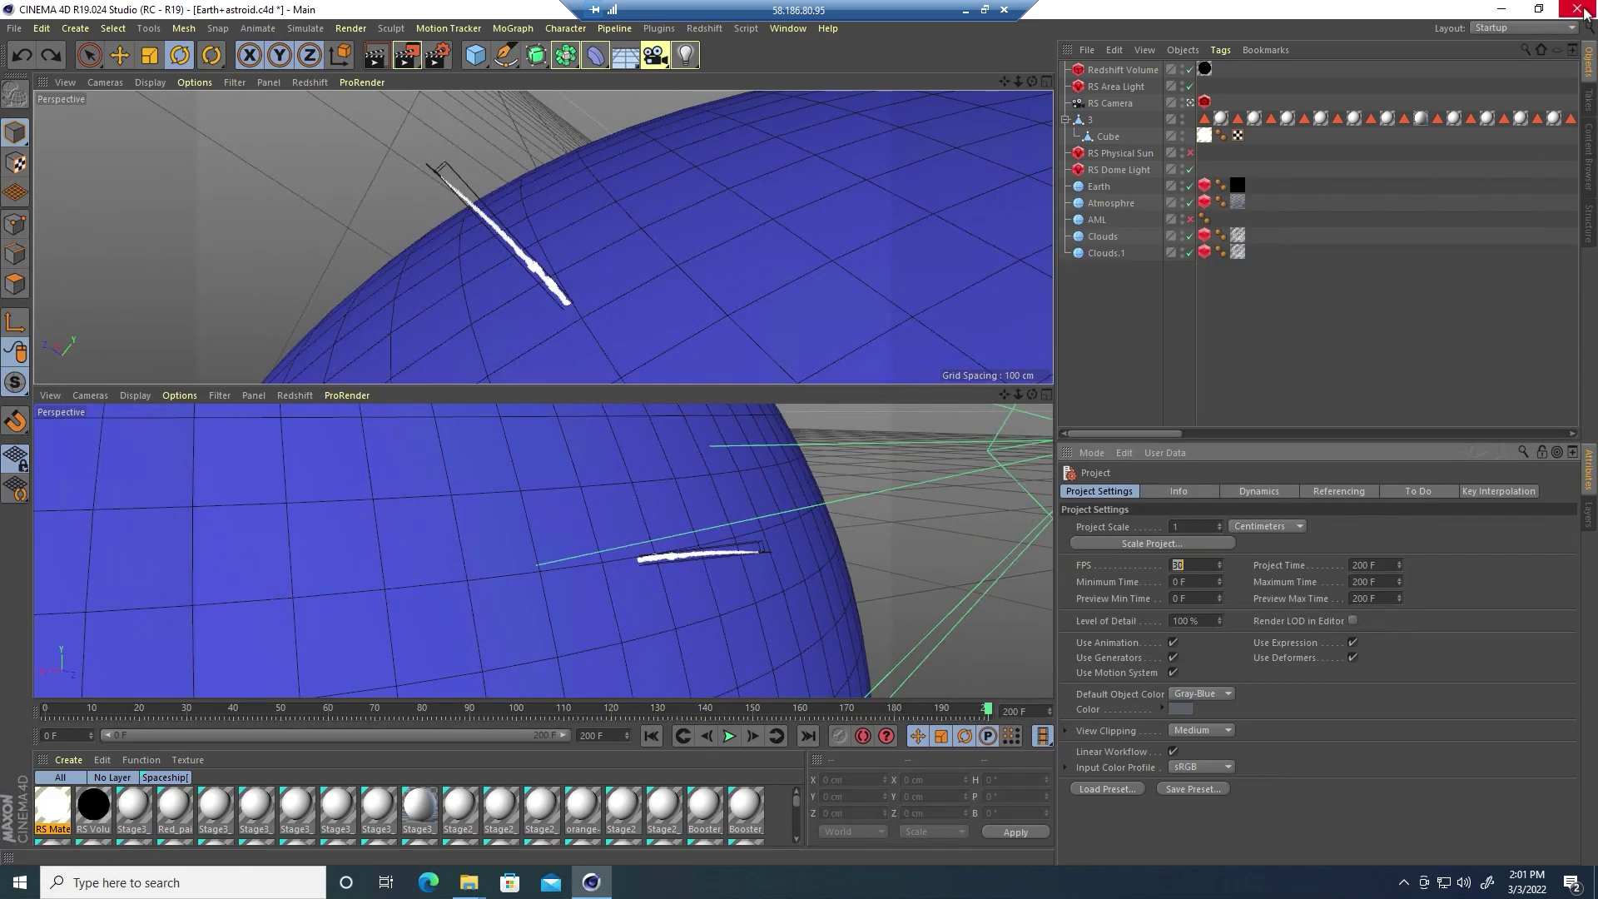
pyautogui.hotkey('alt', 'F4')
pyautogui.click(819, 503)
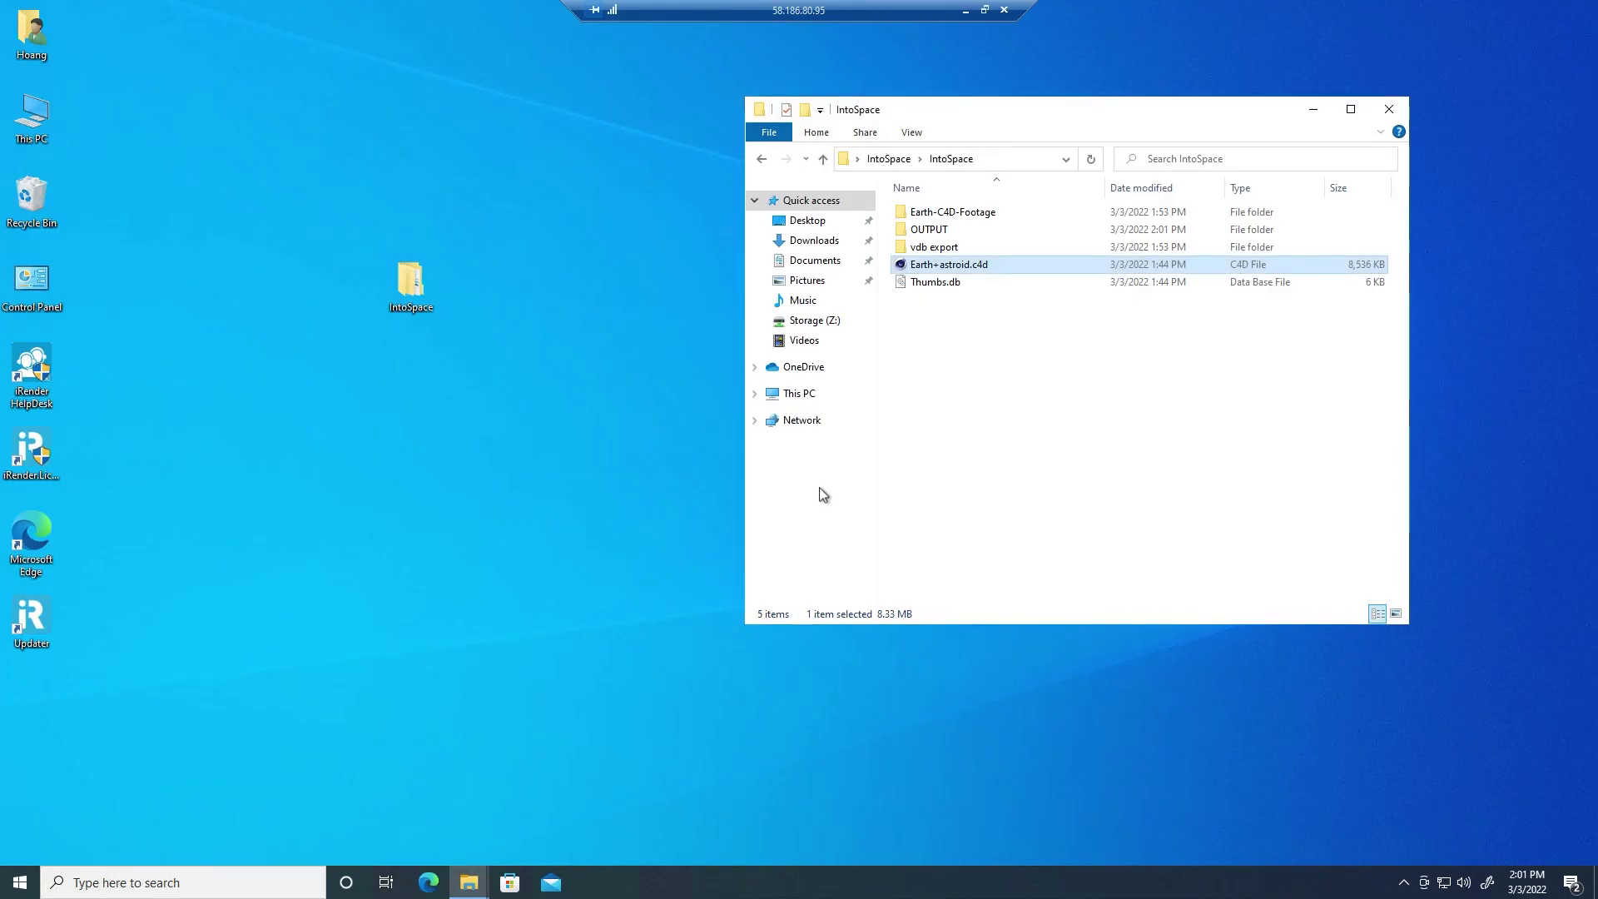
# - Check the rendered frames in the OUTPUT folder, then copy the OUTPUT folder
pyautogui.doubleClick(974, 233)
pyautogui.click(823, 159)
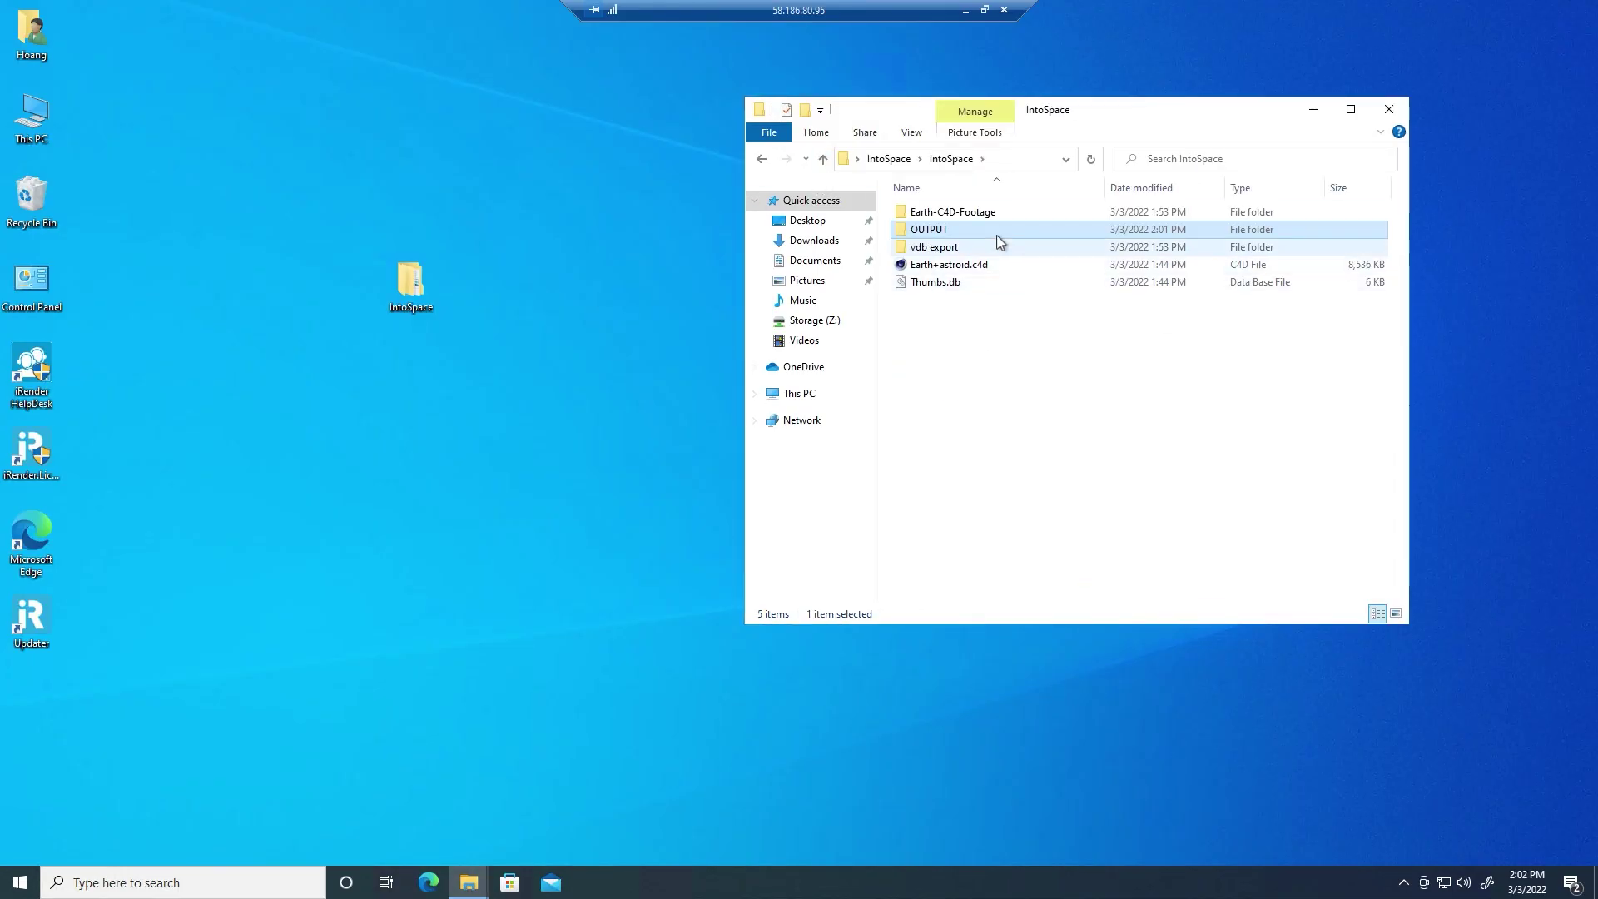
pyautogui.rightClick(996, 234)
pyautogui.click(841, 539)
# - Paste OUTPUT into Storage (Z:)\IntoSpace, close File Explorer and disconnect the remote desktop
pyautogui.click(812, 398)
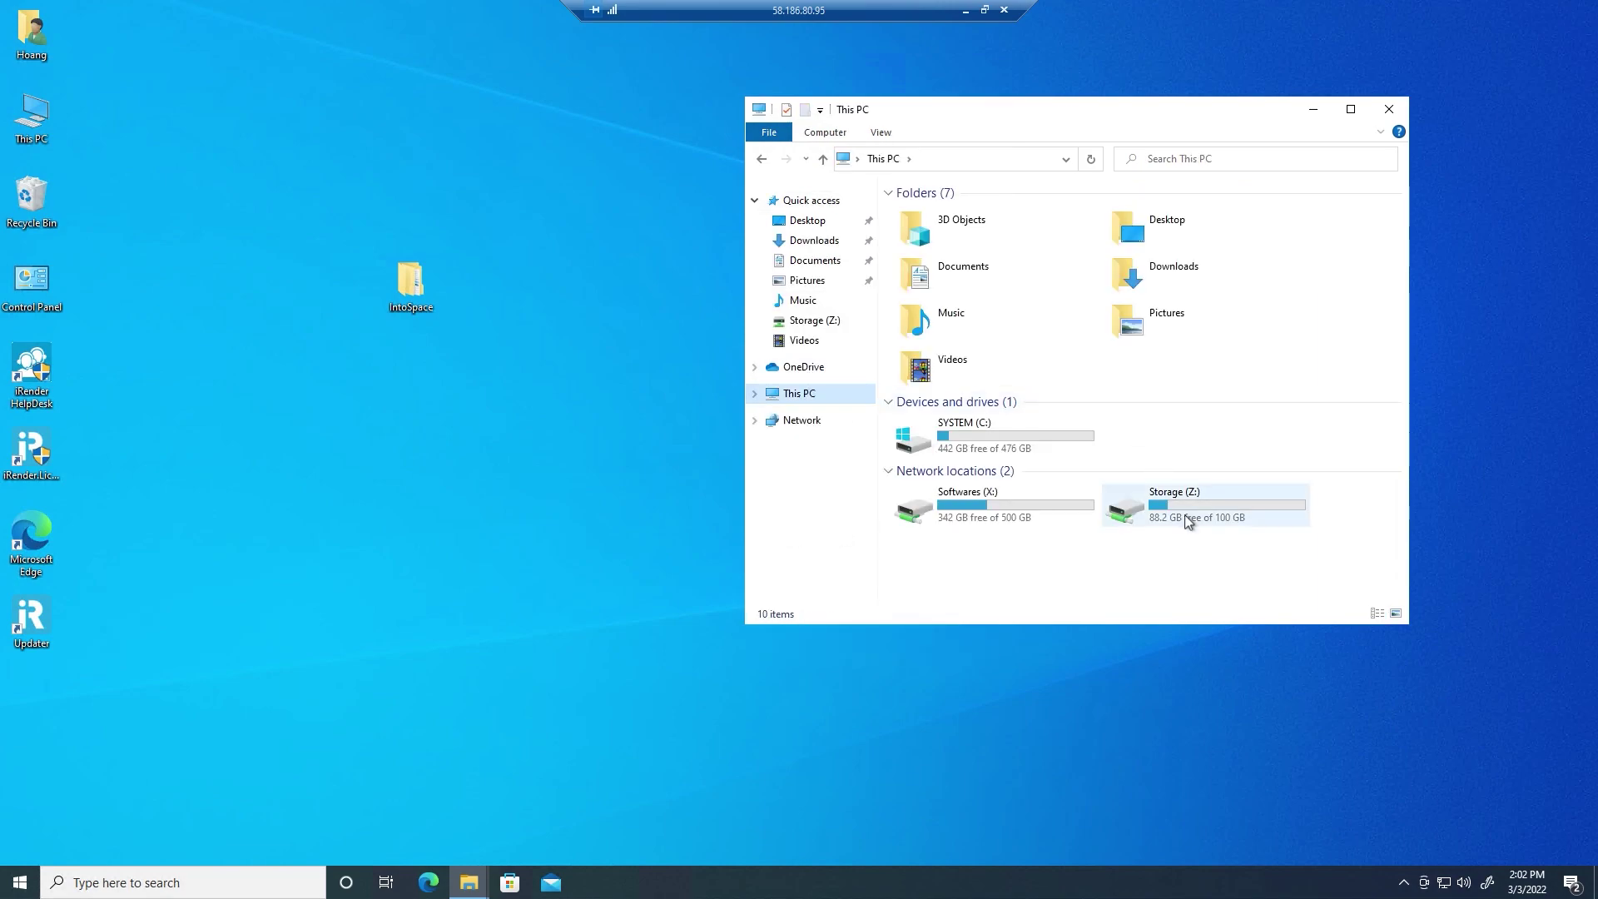
pyautogui.doubleClick(1188, 515)
pyautogui.doubleClick(941, 303)
pyautogui.rightClick(957, 287)
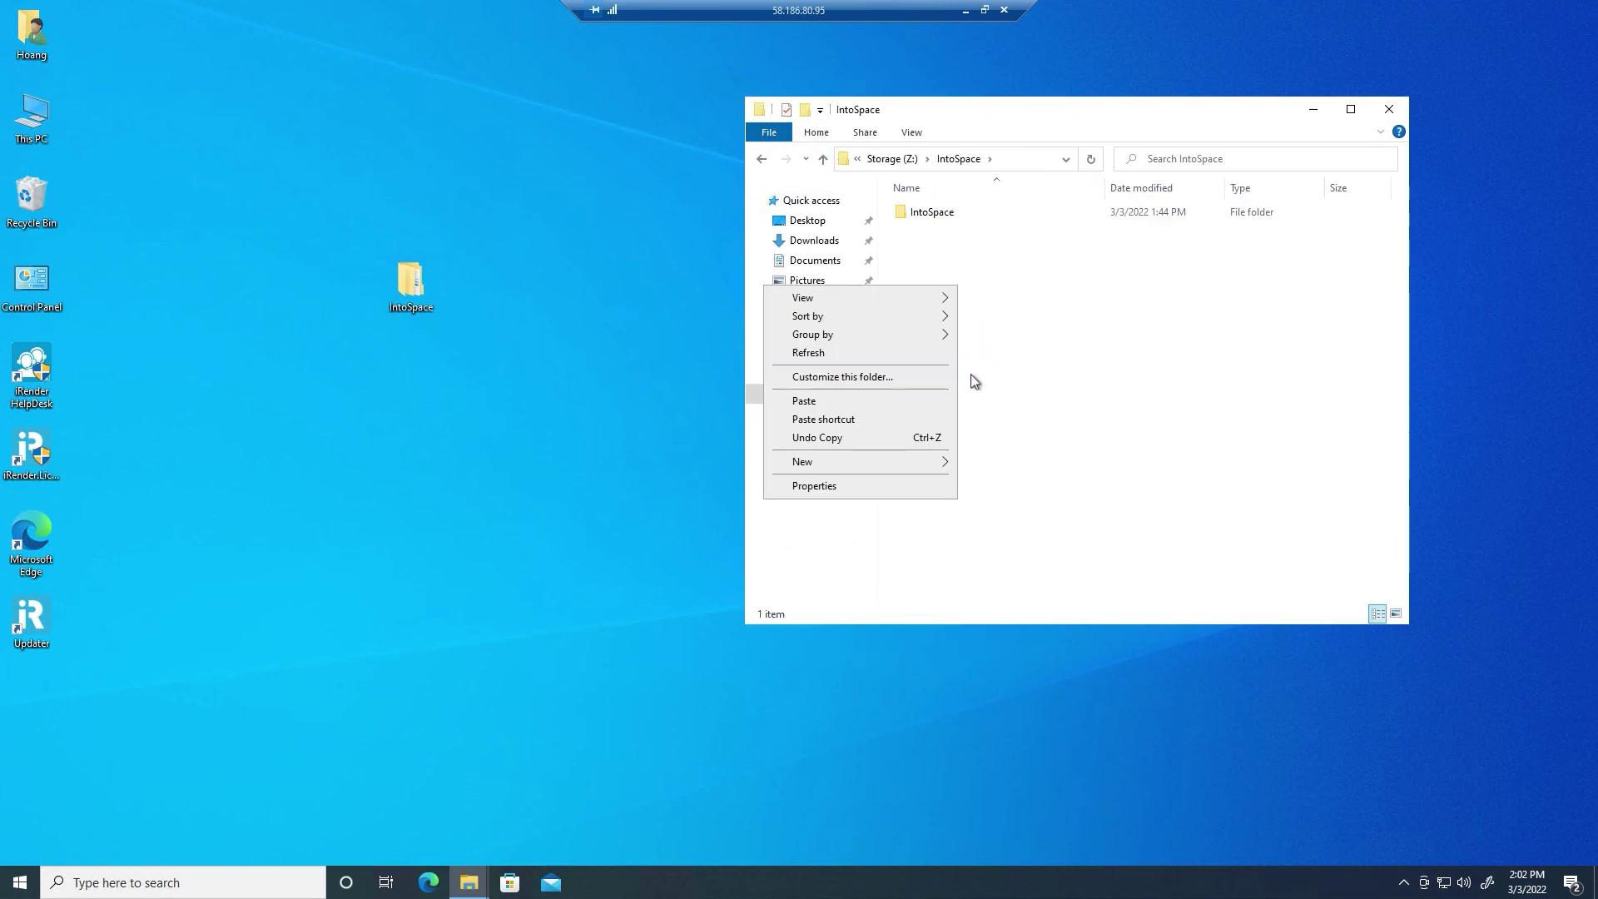
pyautogui.click(860, 403)
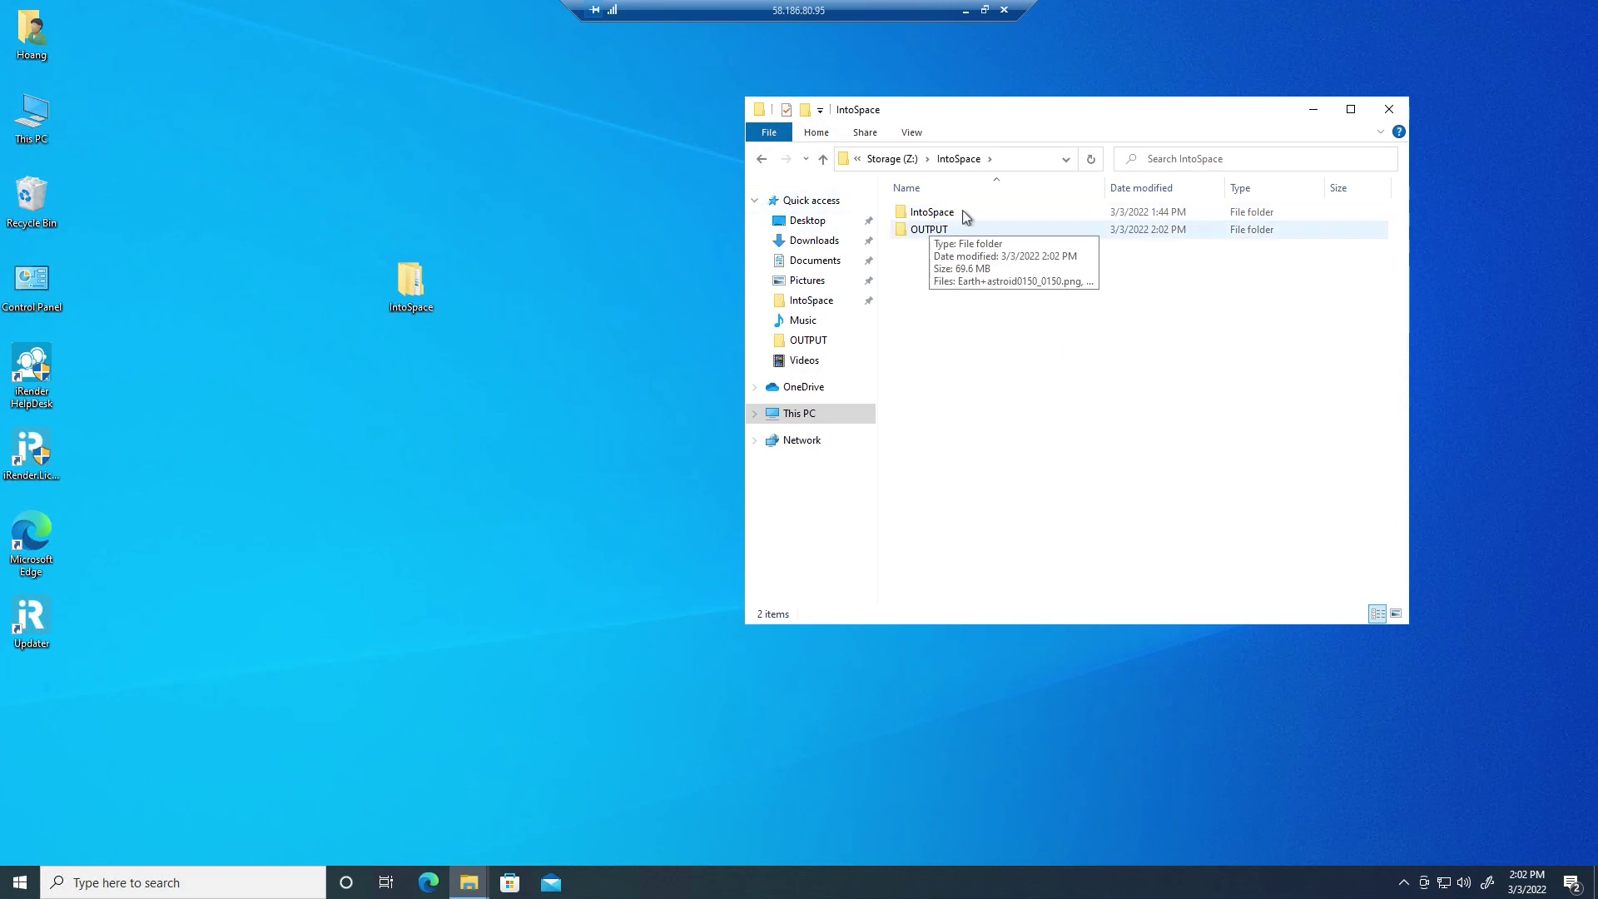
pyautogui.click(1388, 109)
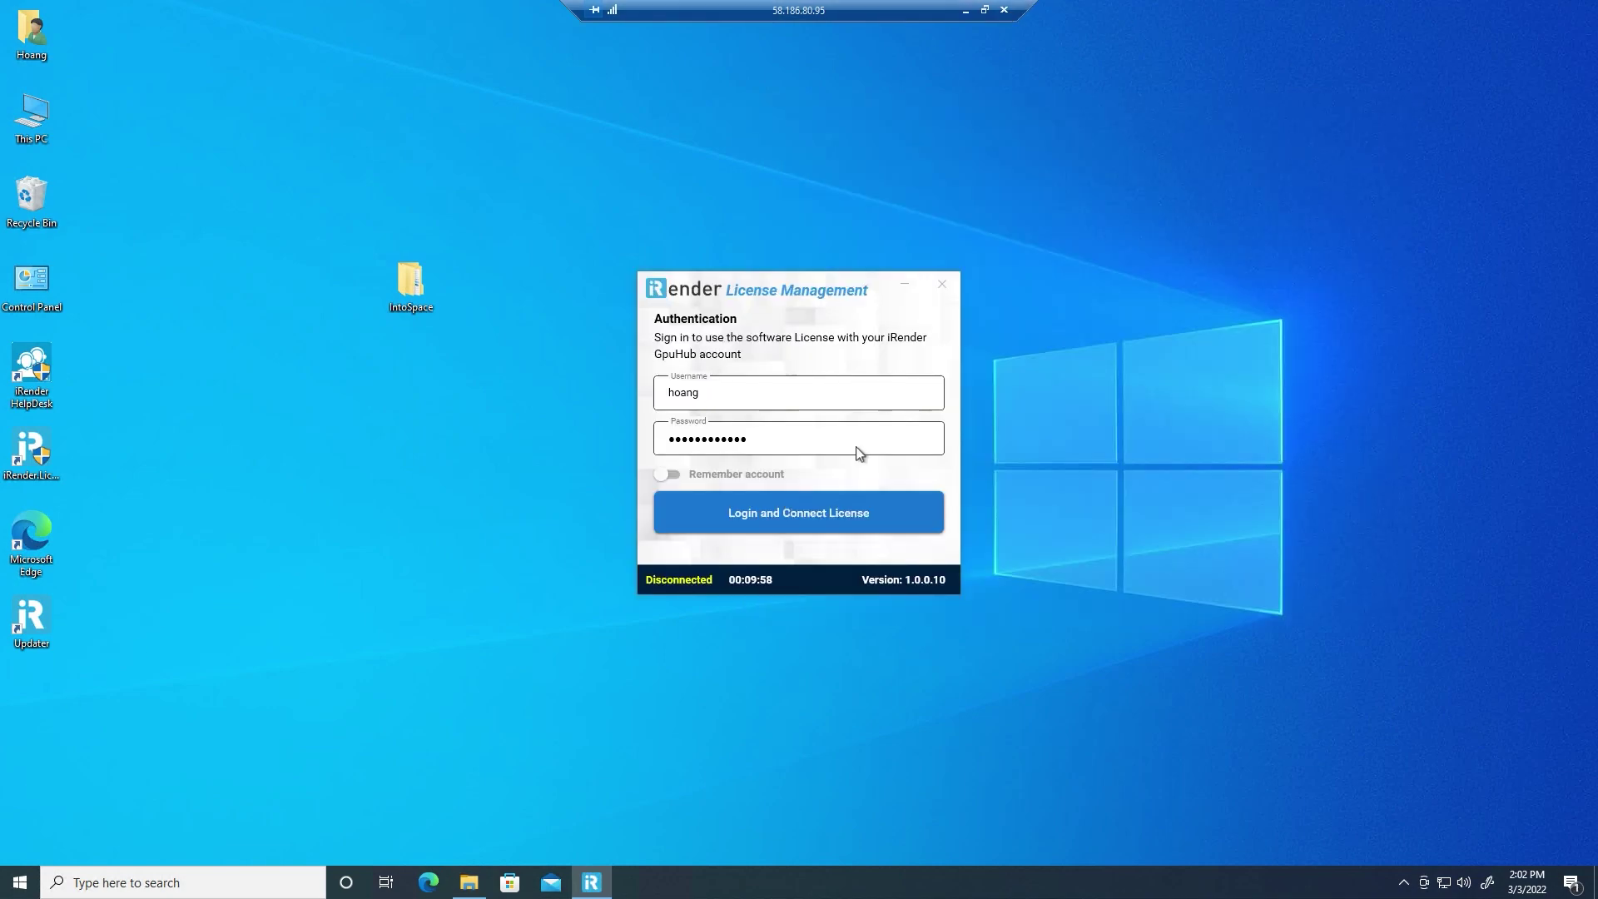
pyautogui.click(1006, 10)
# - Confirm the disconnect, shut down server #1, and rate the session five stars
pyautogui.click(861, 476)
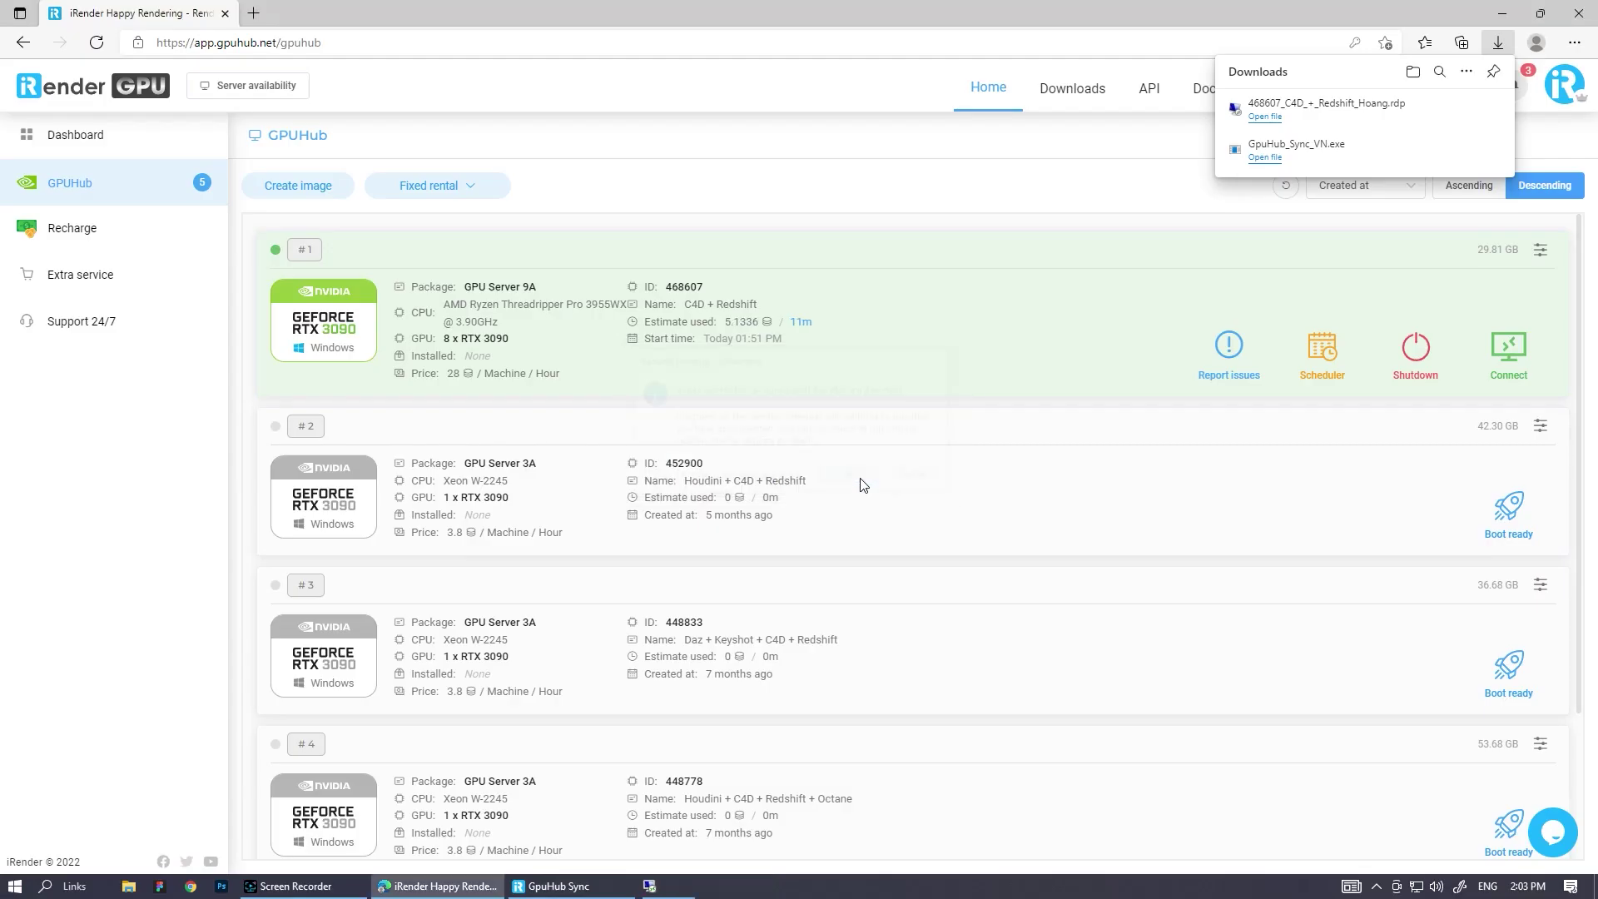
pyautogui.click(1396, 364)
pyautogui.click(878, 581)
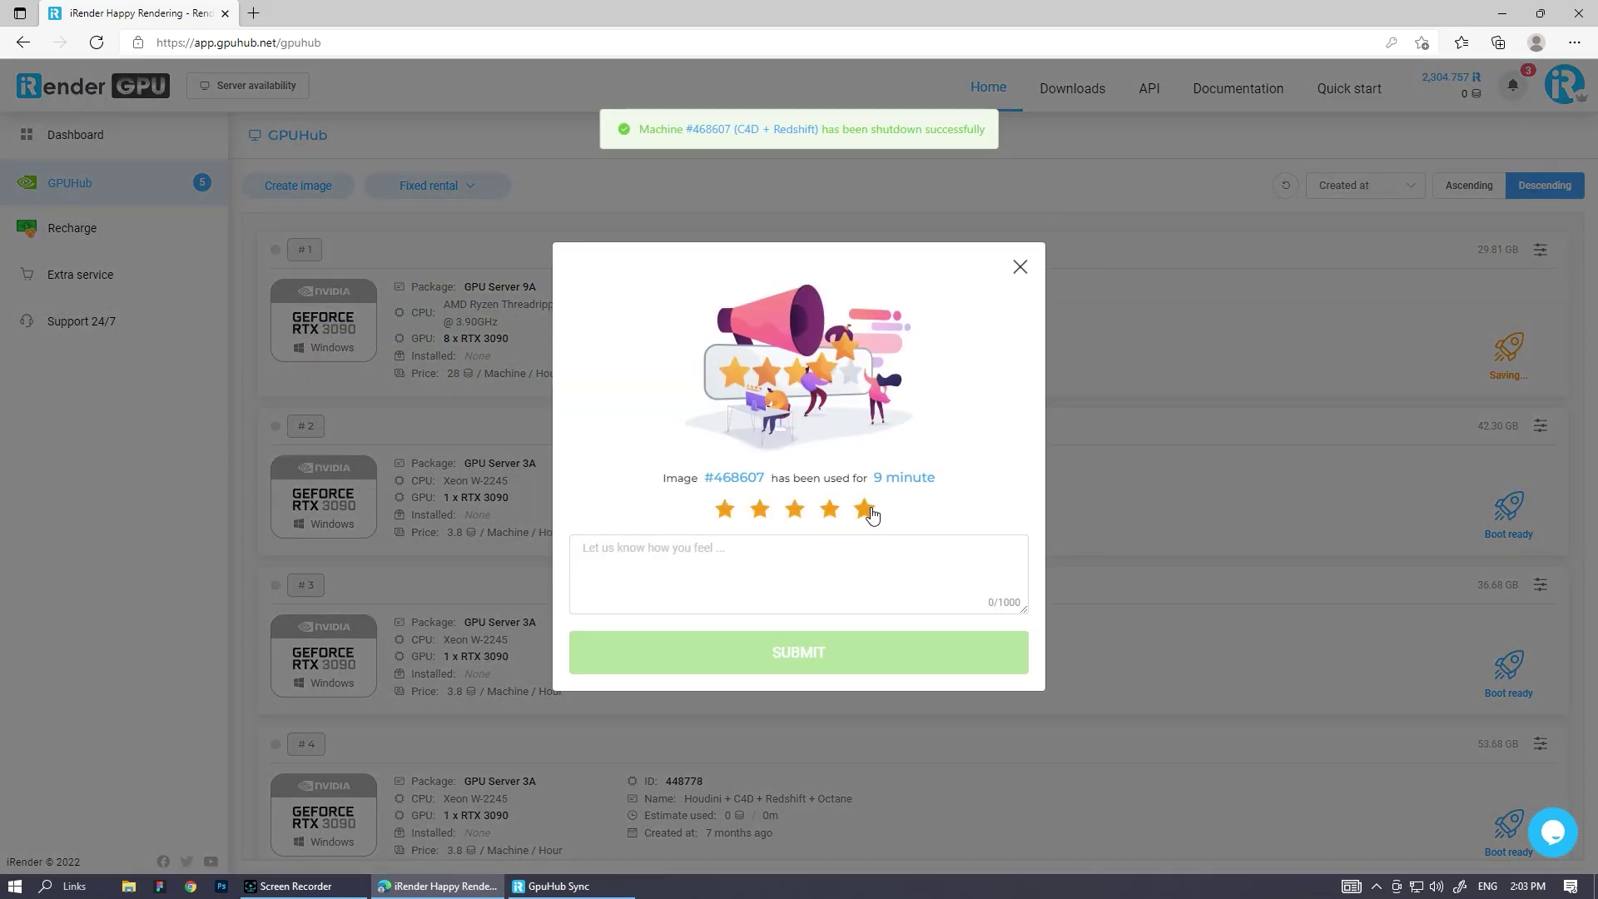
pyautogui.click(865, 507)
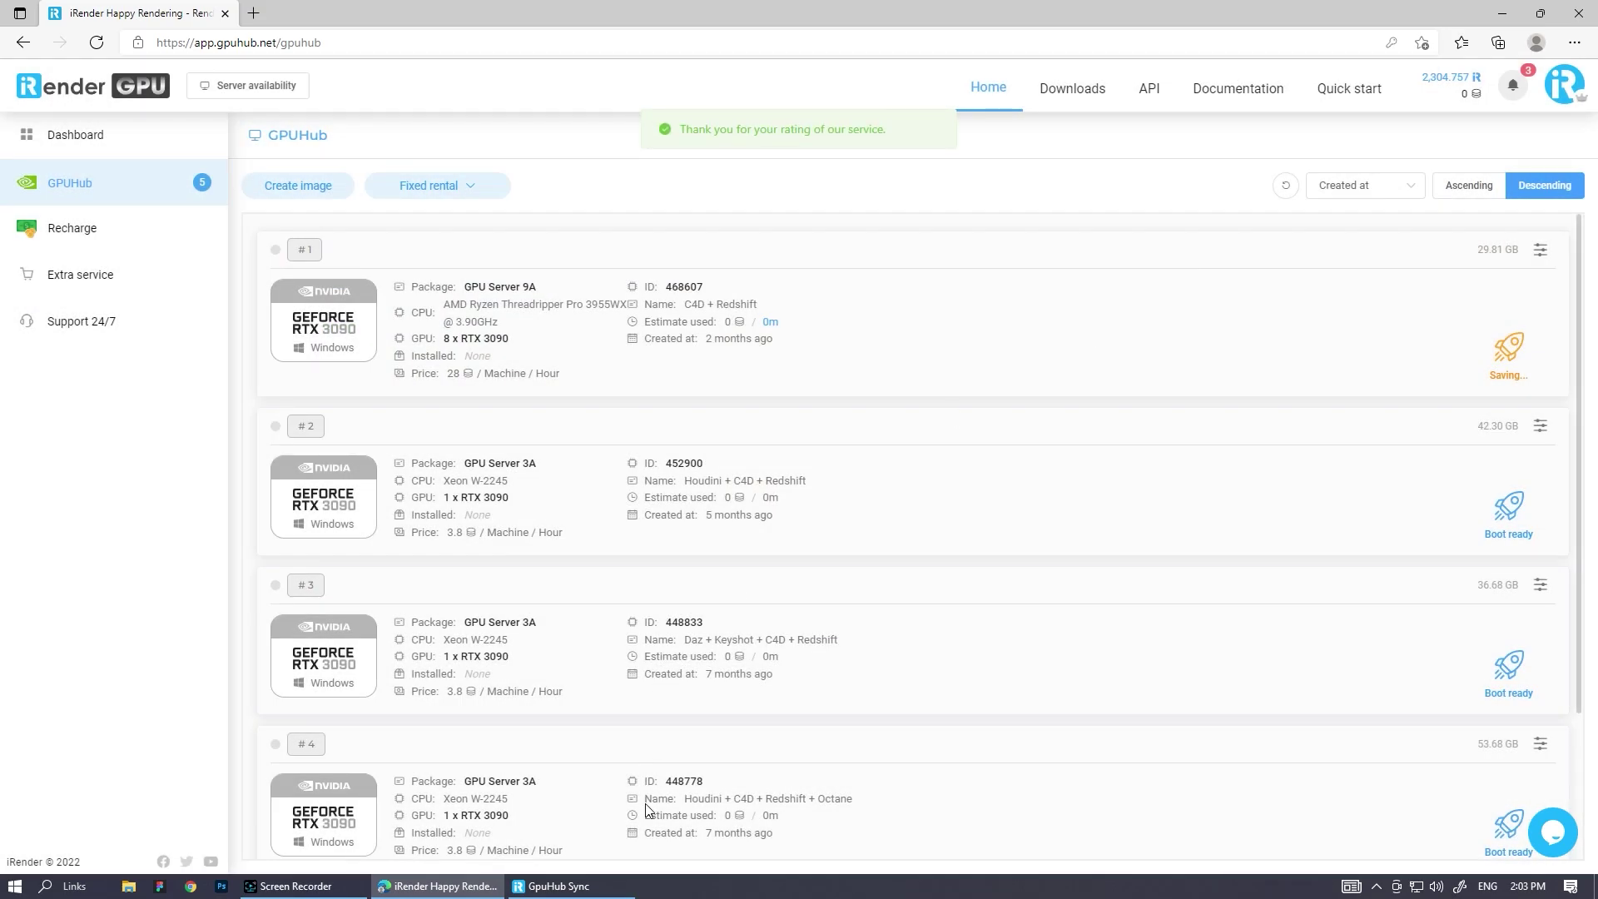
# - In GpuHub Sync, refresh Storage (Z:), open IntoSpace, and download OUTPUT to the Desktop
pyautogui.click(551, 886)
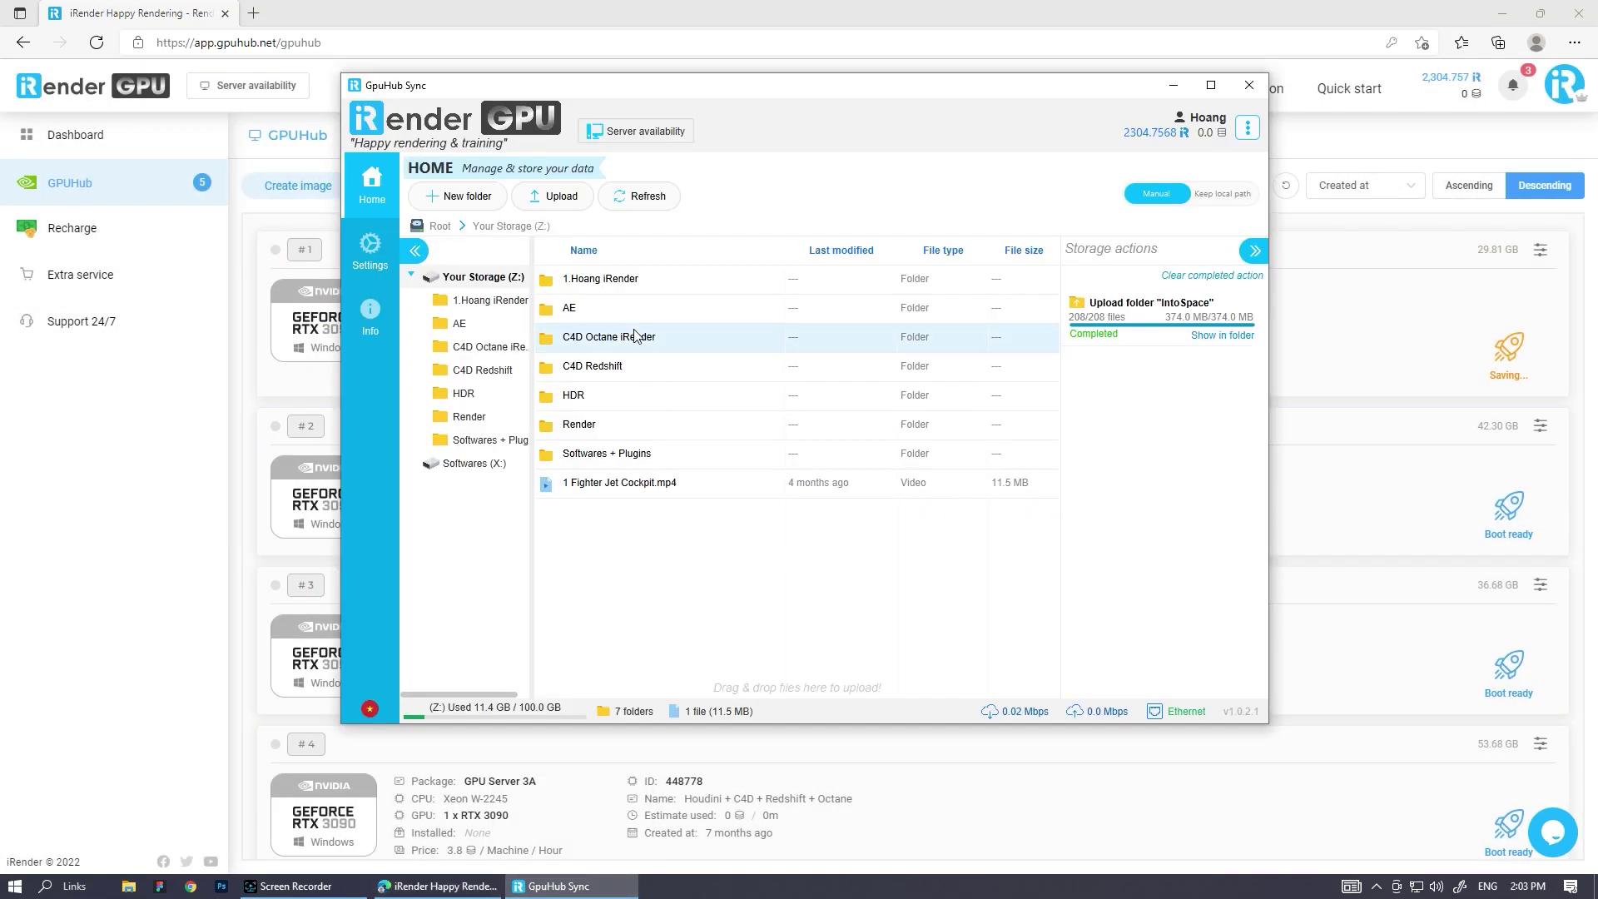
pyautogui.click(648, 208)
pyautogui.doubleClick(601, 432)
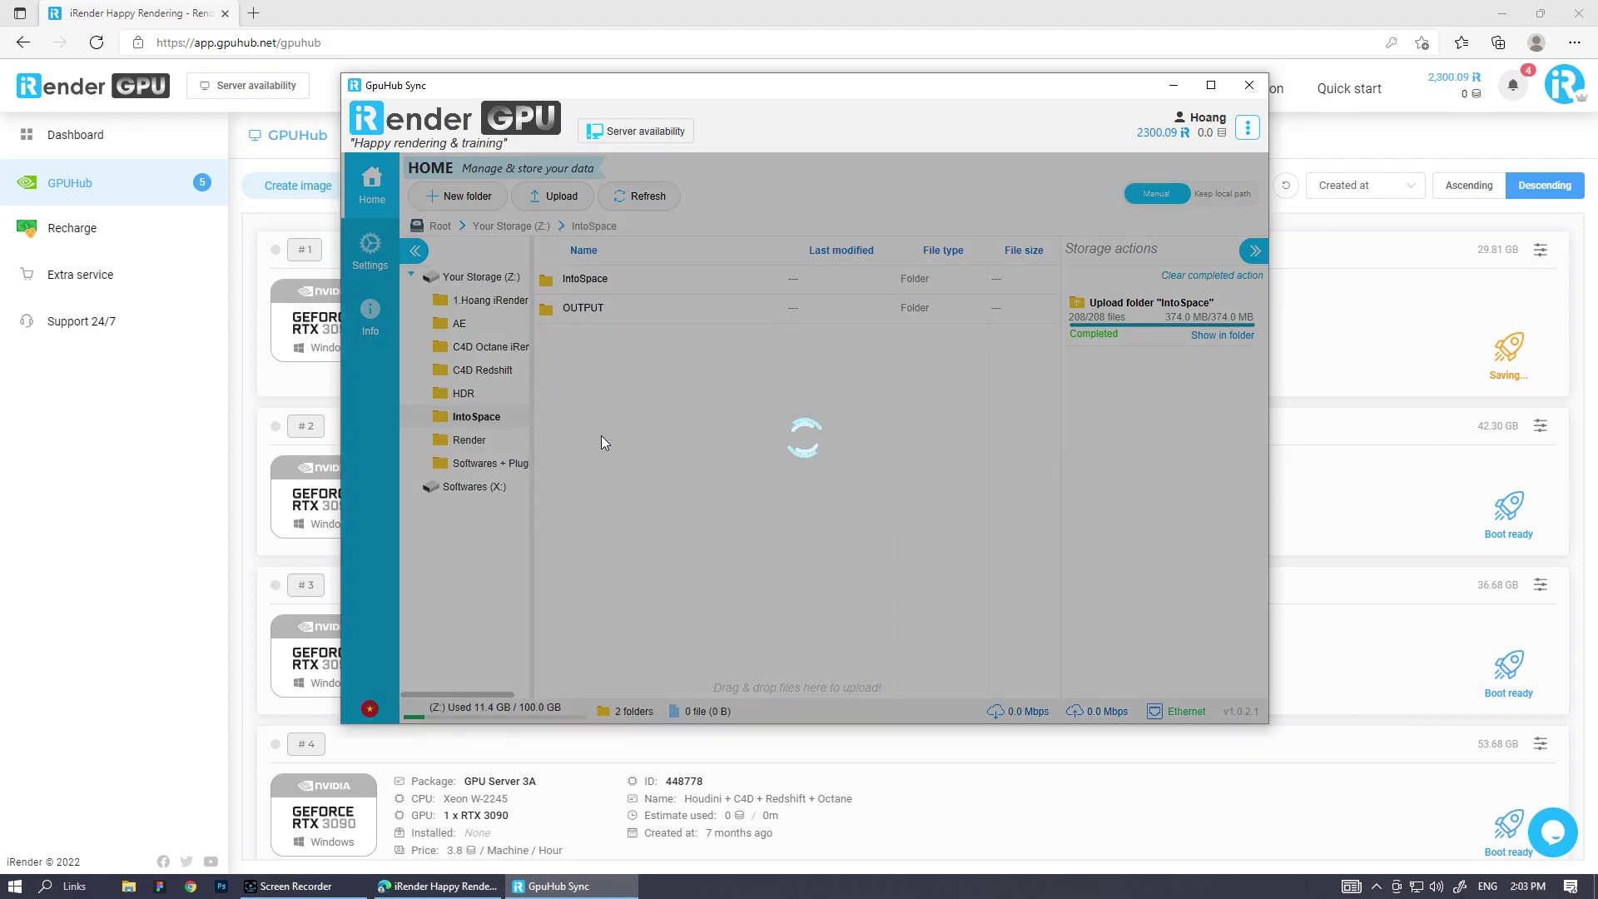
pyautogui.click(688, 323)
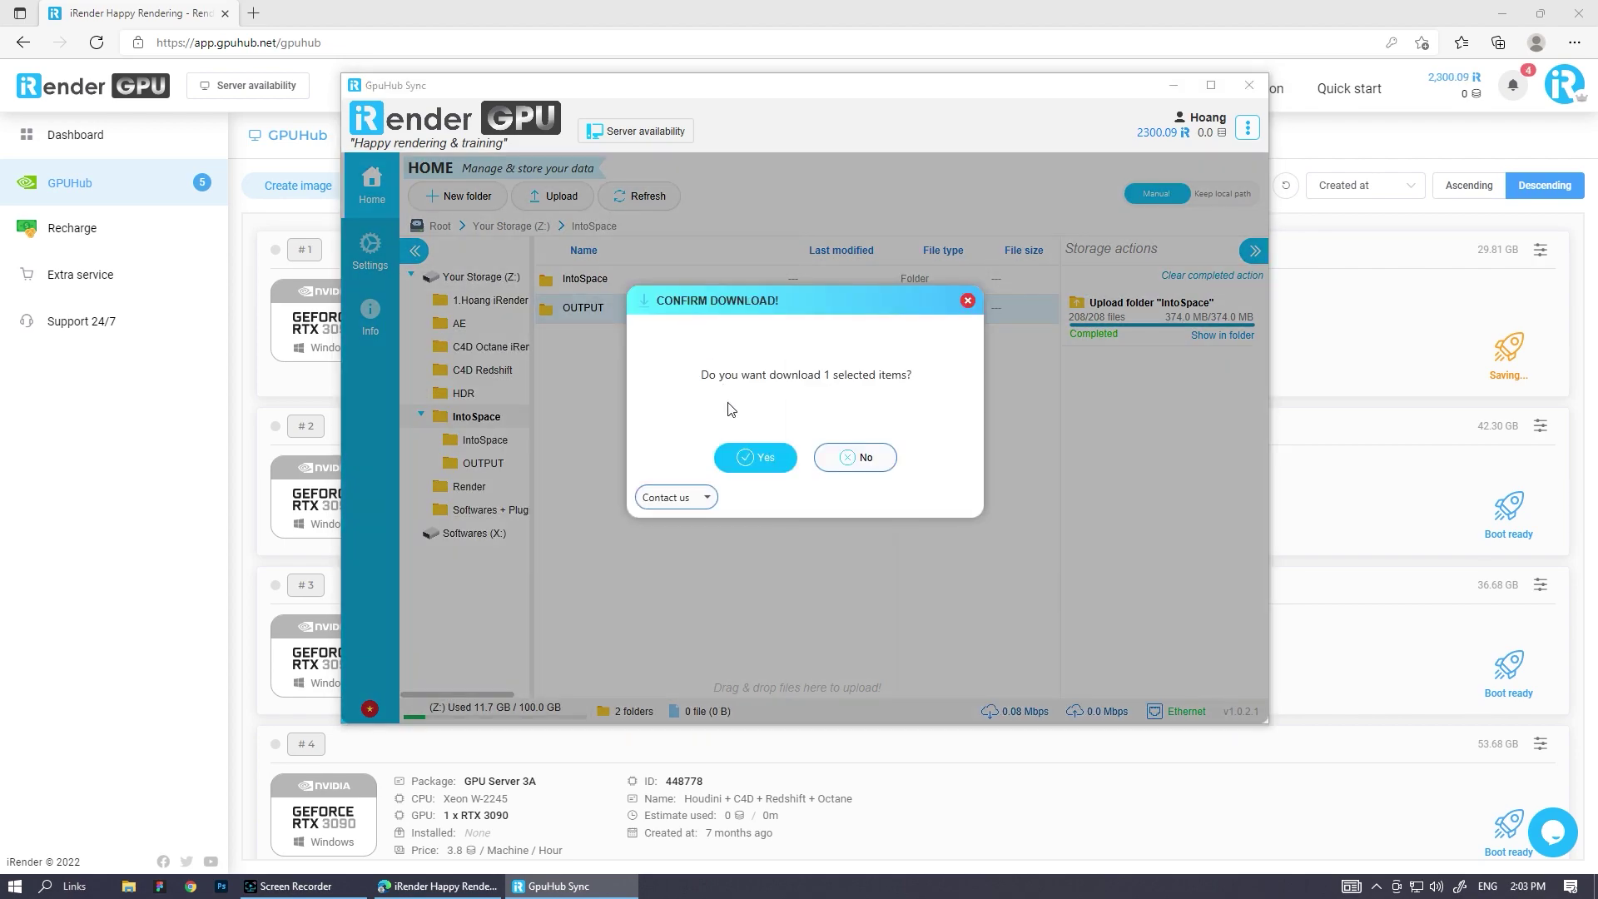
pyautogui.click(737, 443)
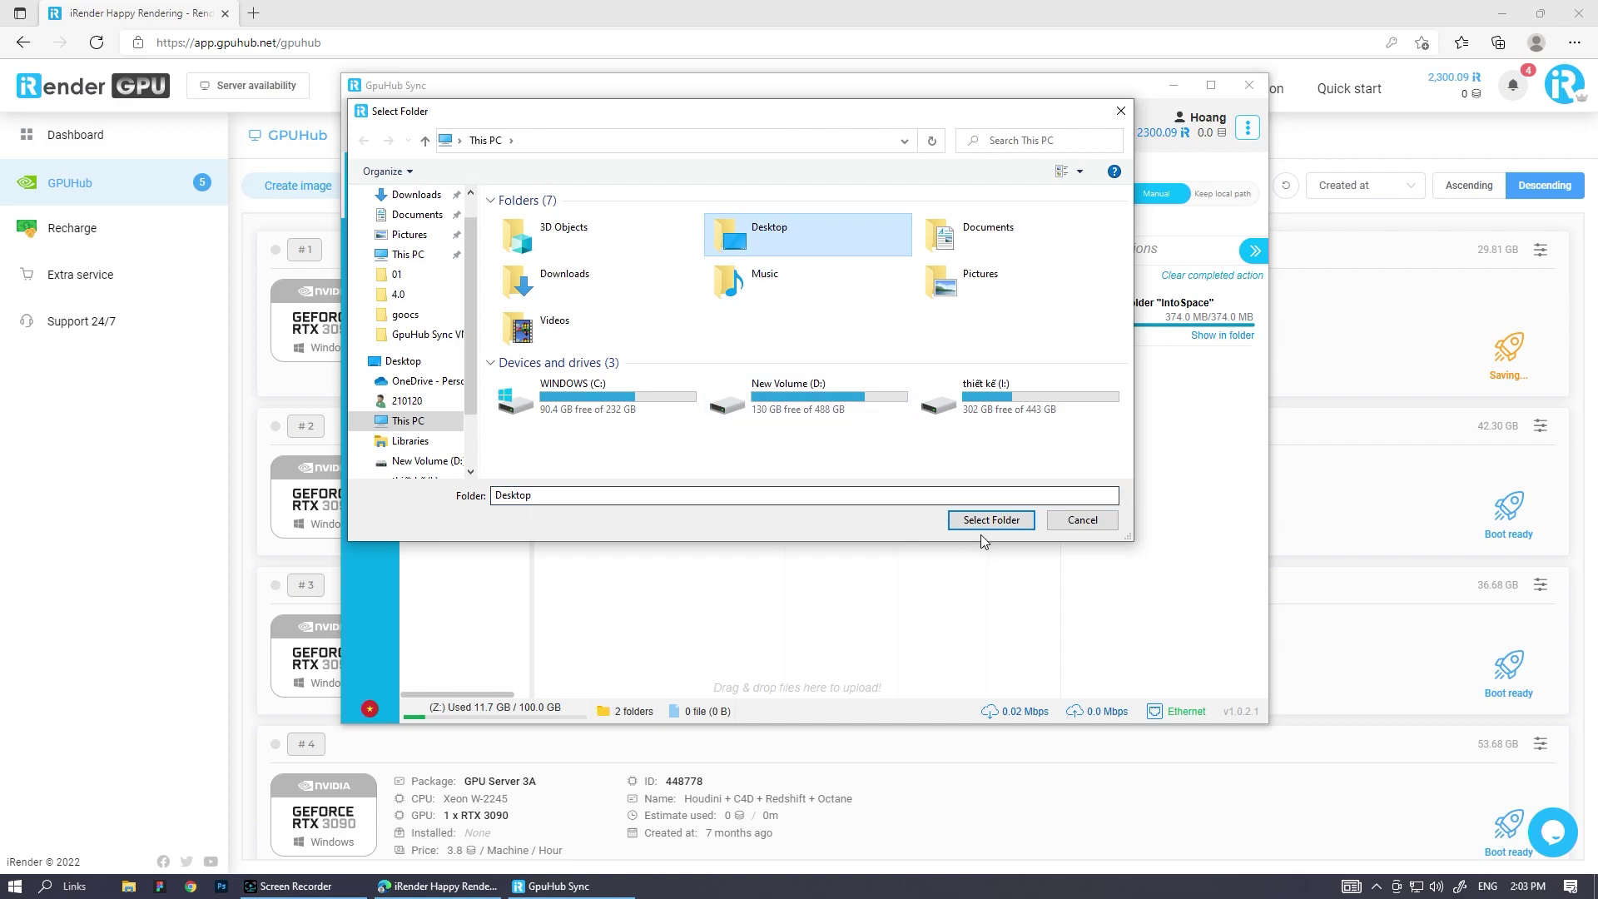
pyautogui.click(984, 523)
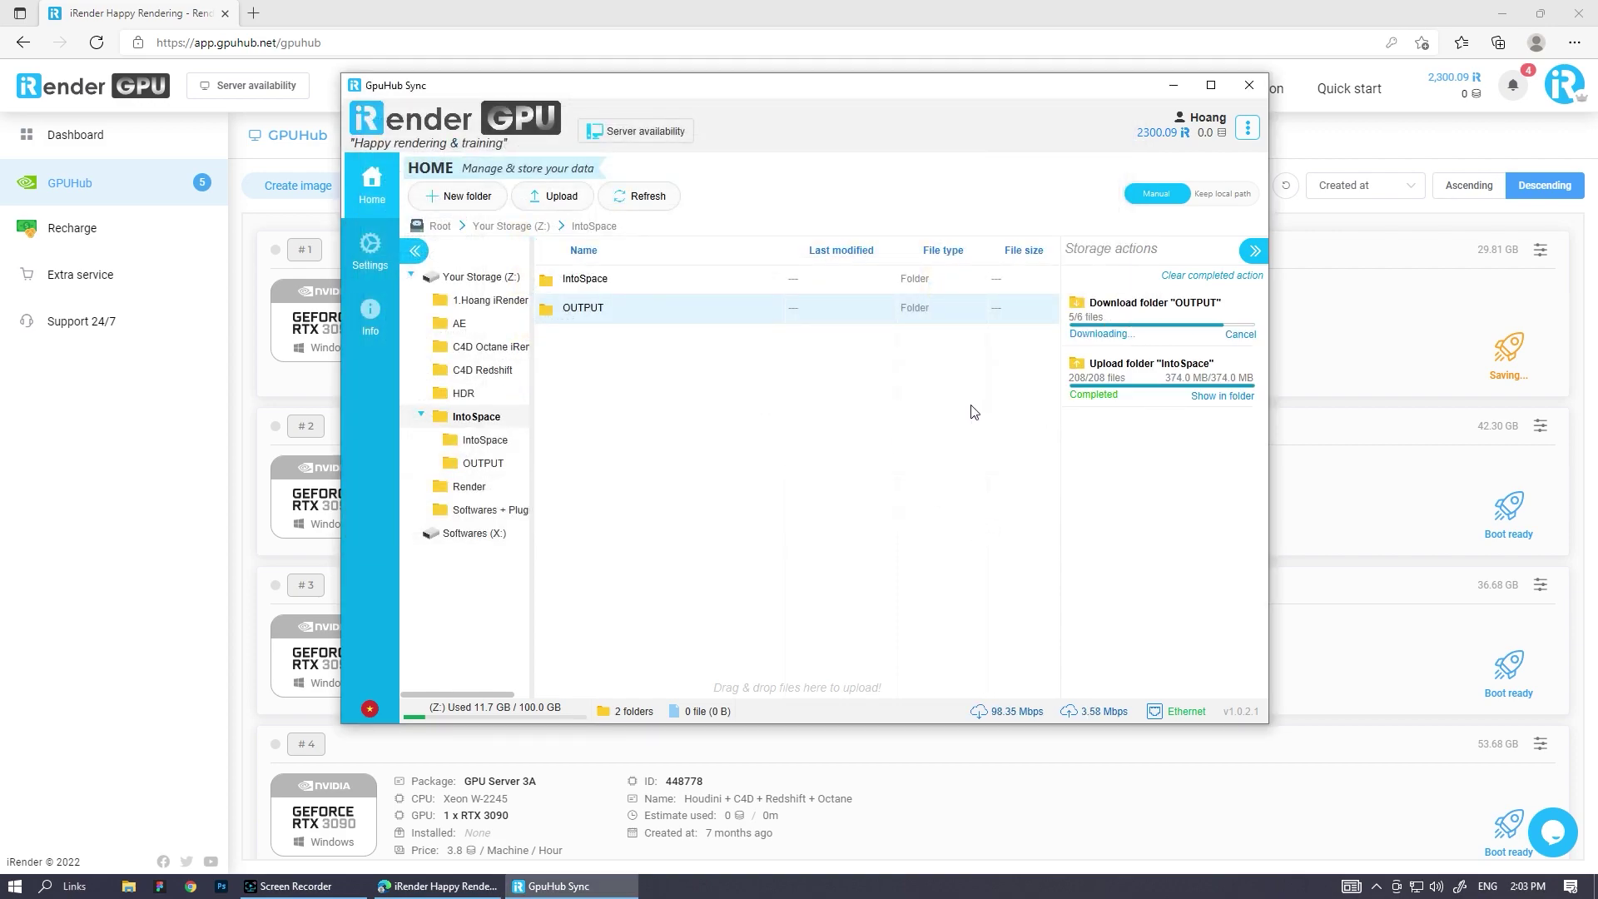
pyautogui.click(1173, 85)
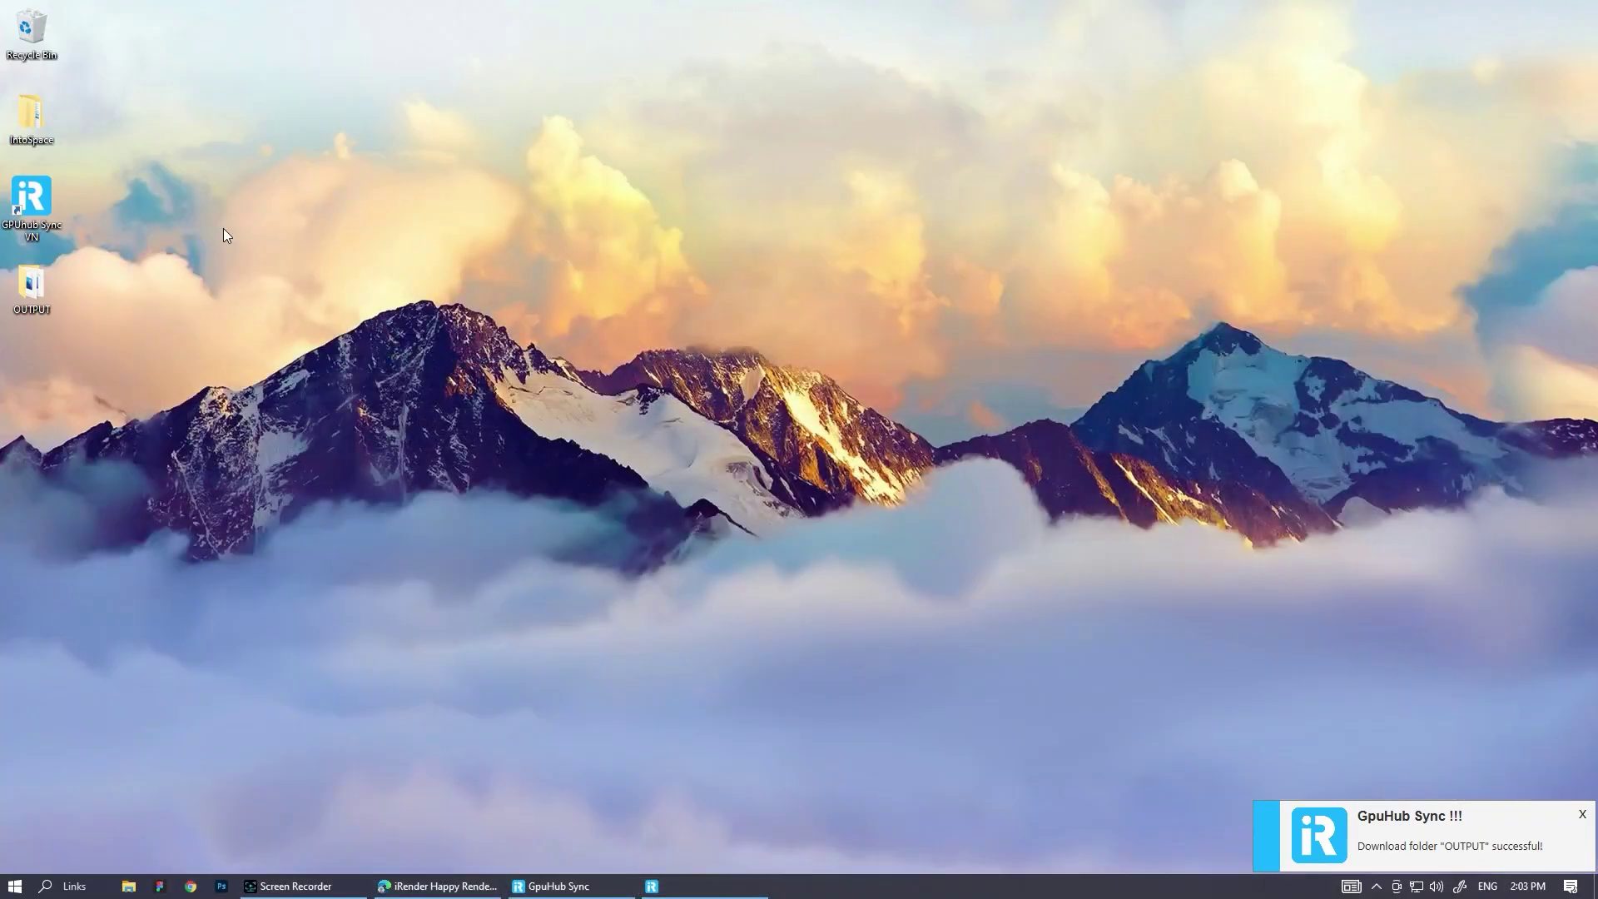